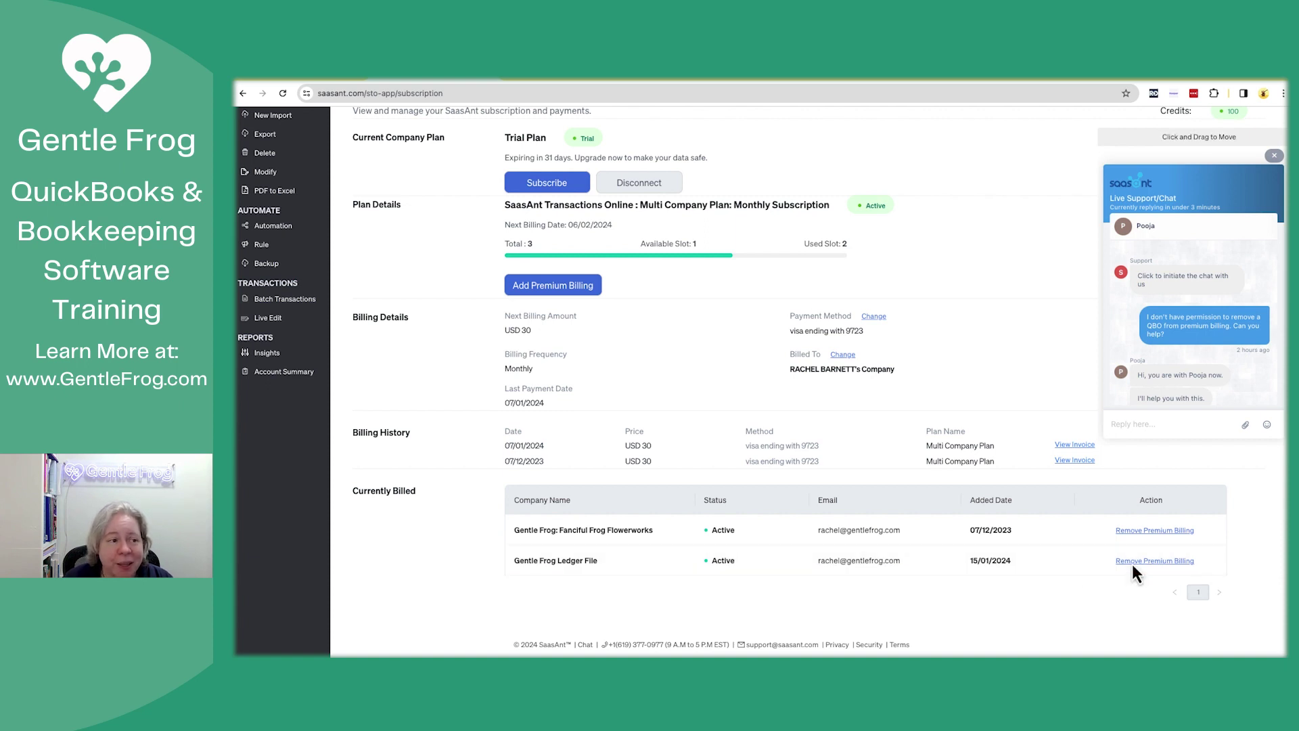
Step: Switch to QuickBooks Online and view the options for the Bulk Import app on the Gentle Frog Ledger File's Apps page
click(308, 81)
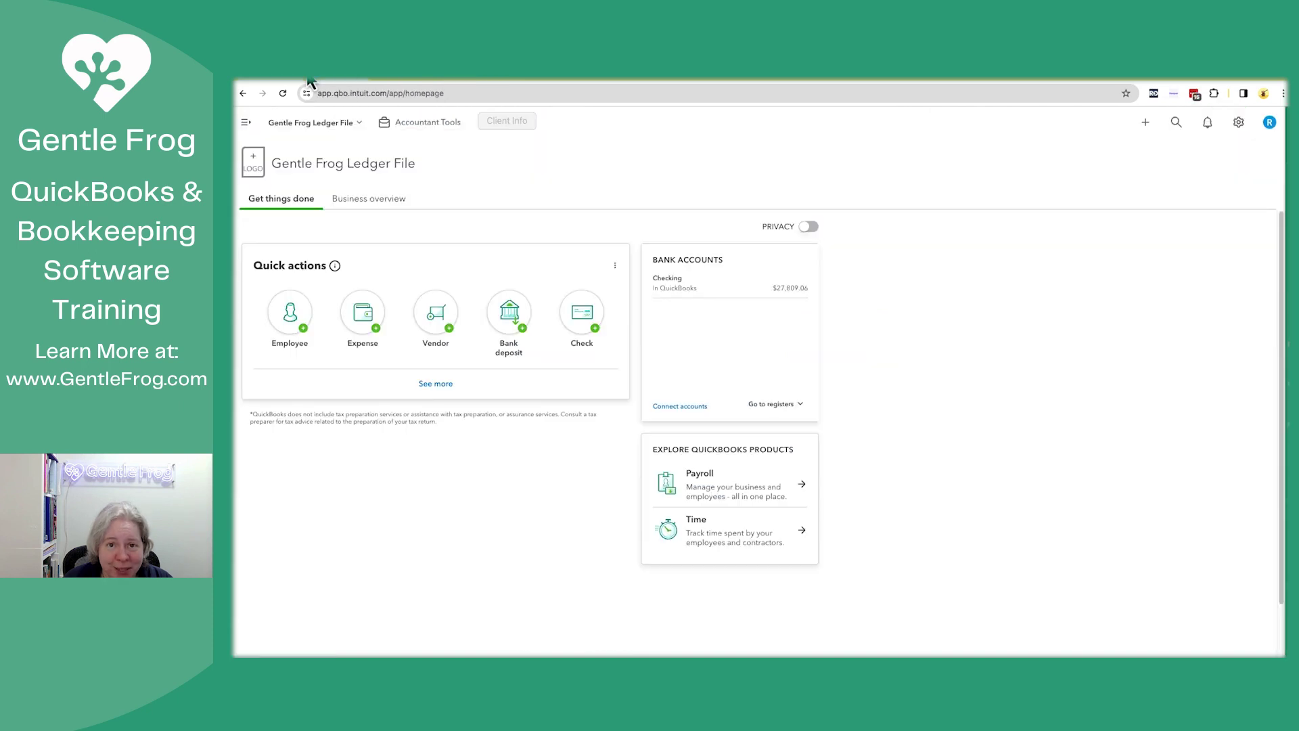
click(247, 124)
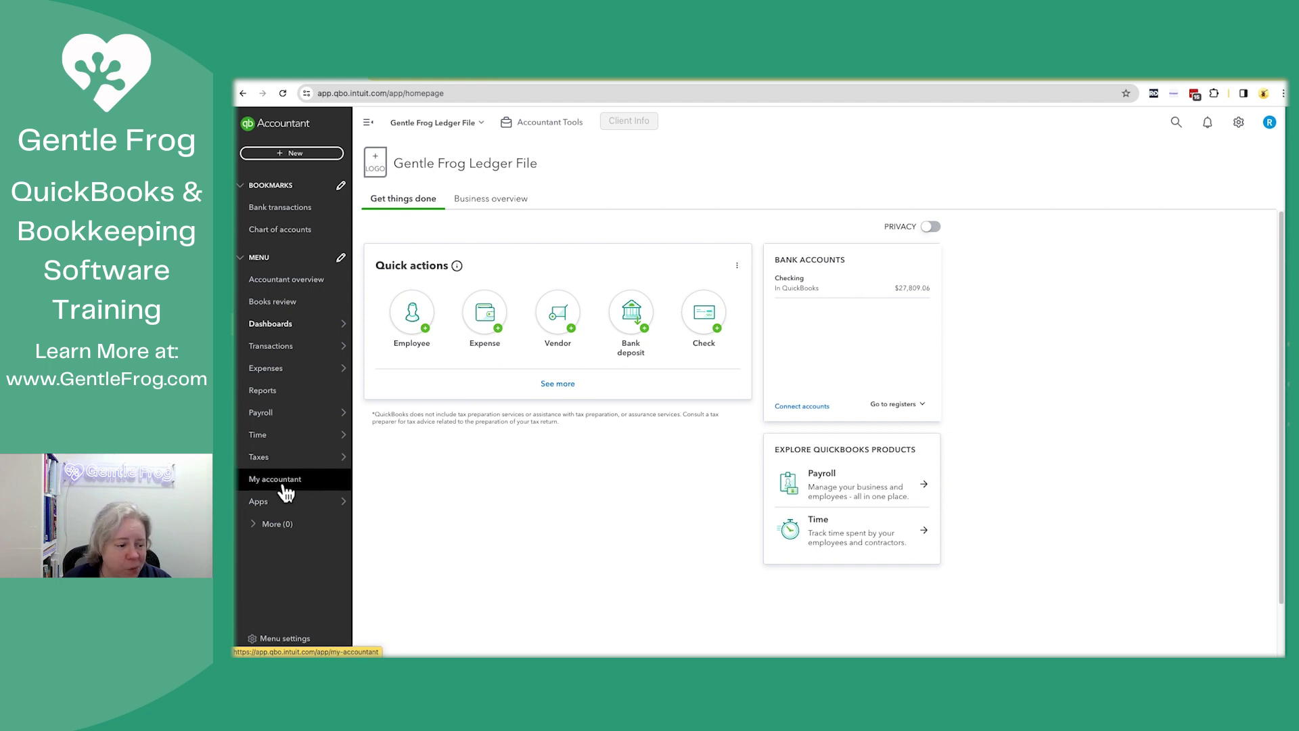
mouse_move(298, 496)
click(383, 506)
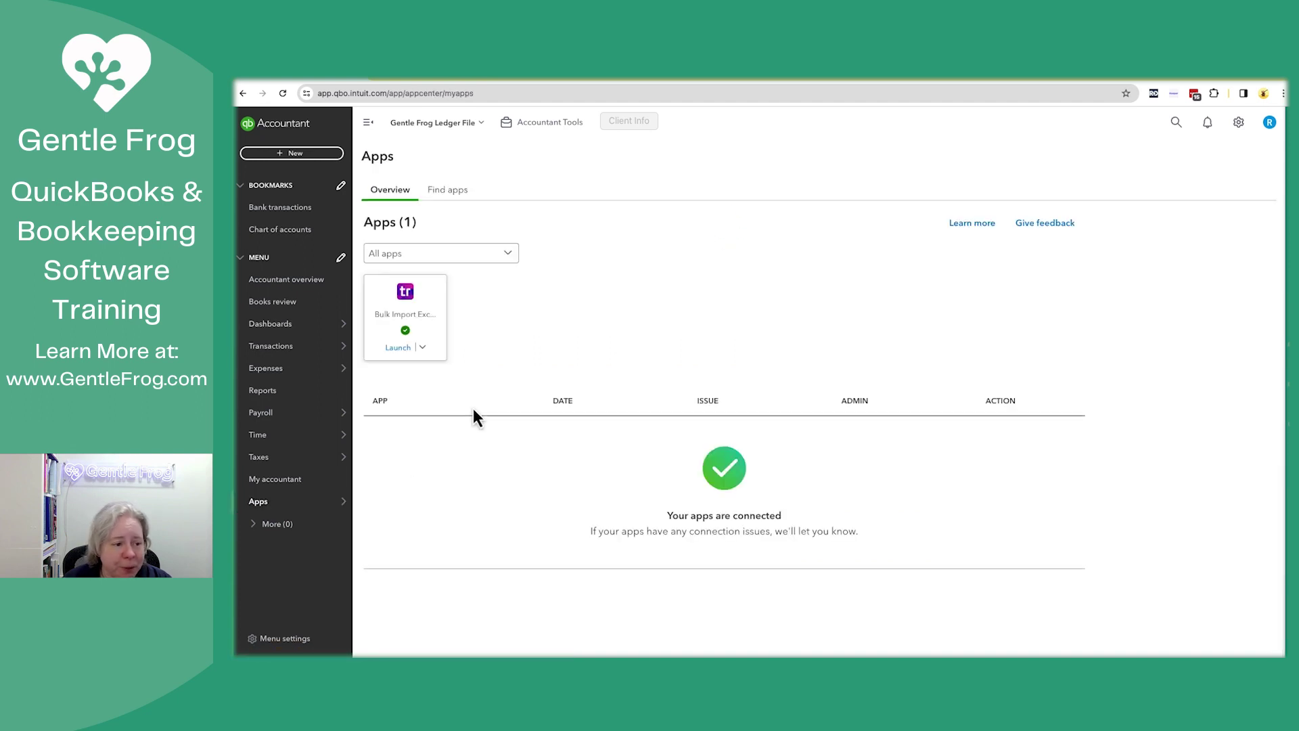
click(422, 348)
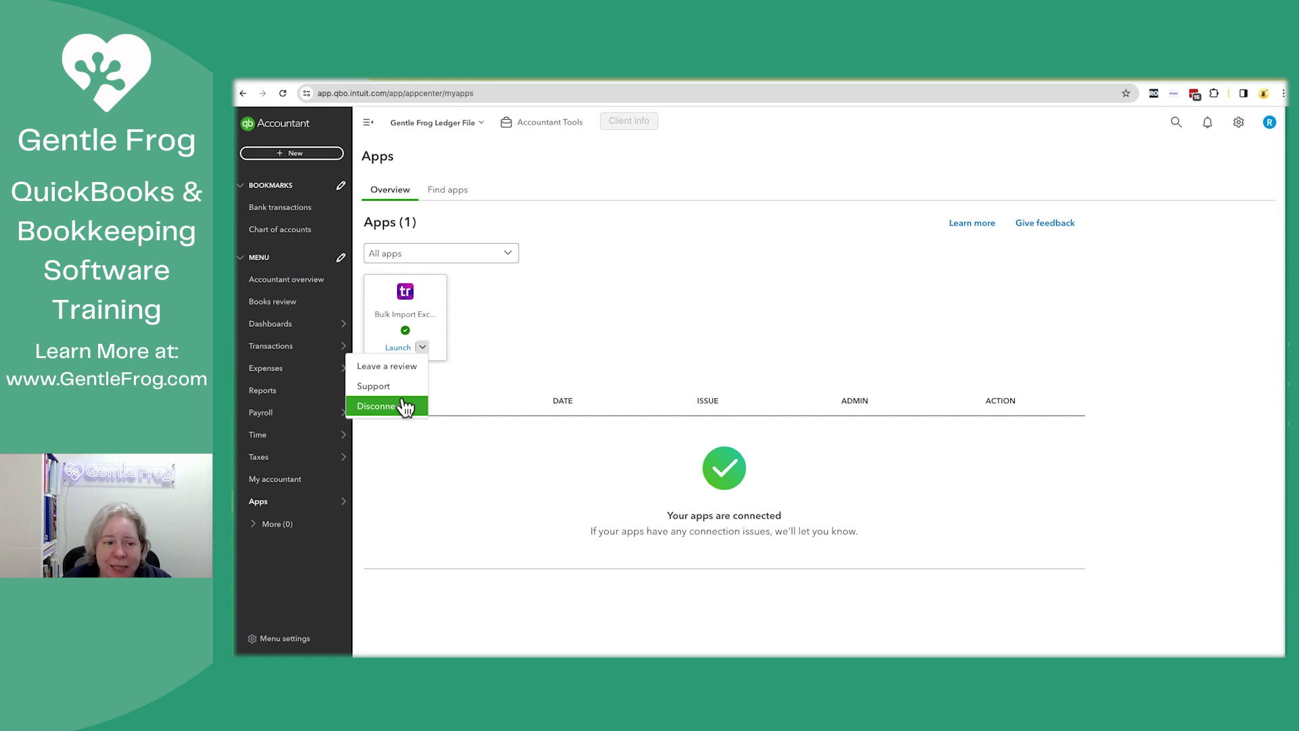
click(570, 346)
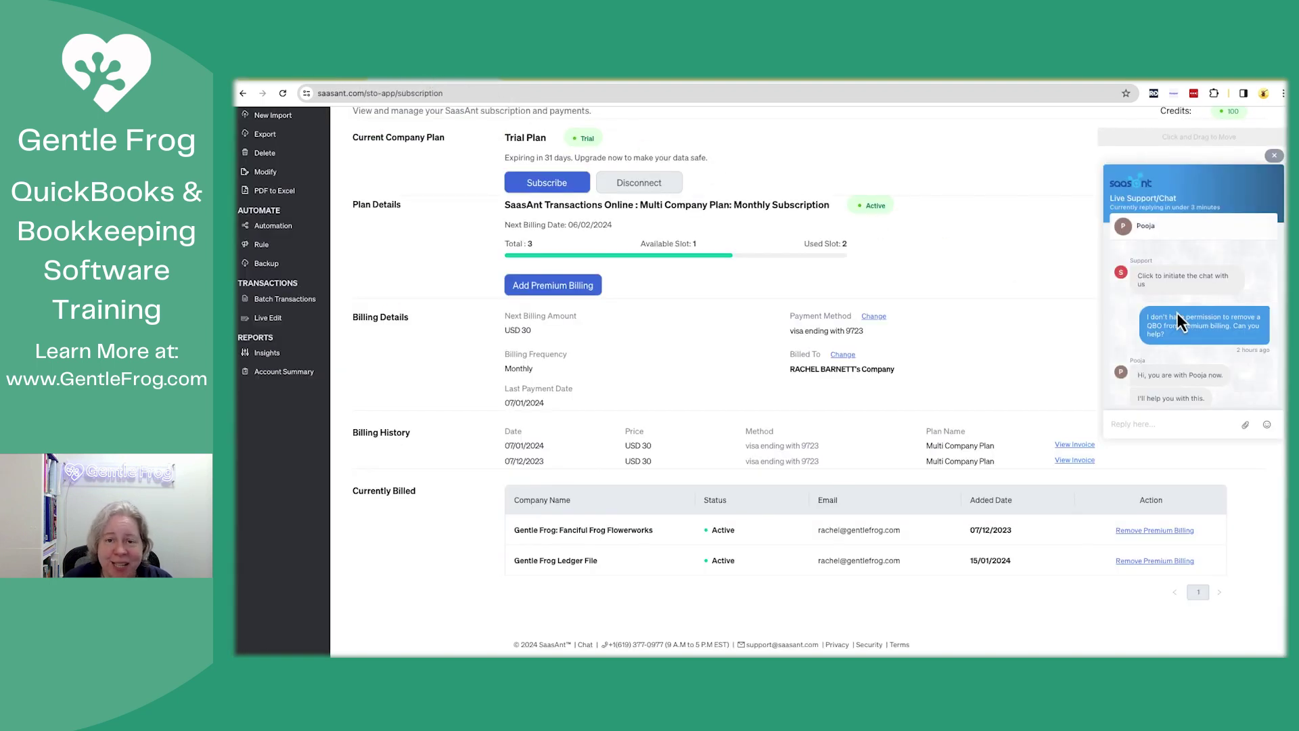
Step: Read the SaasAnt support chat for the instructions on removing a company from premium billing
scroll(1178, 314, down, 1)
scroll(1177, 312, down, 5)
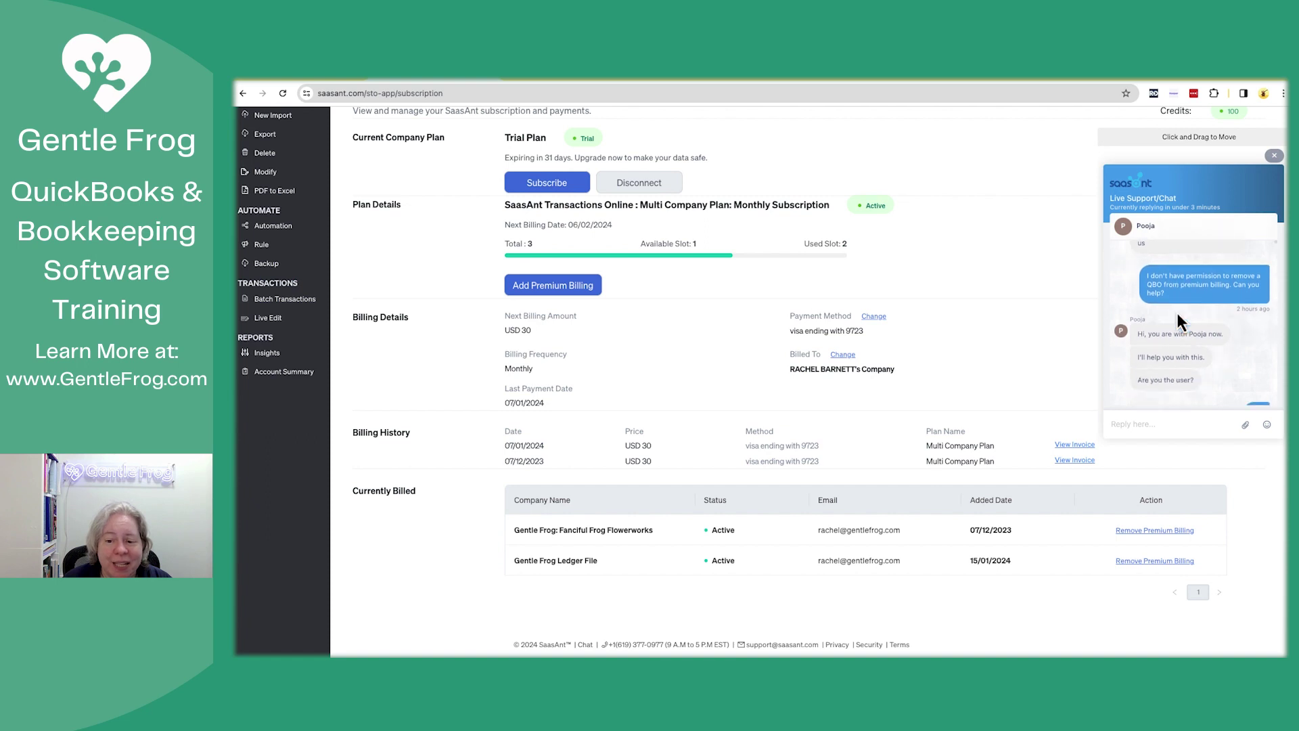
scroll(1125, 337, down, 7)
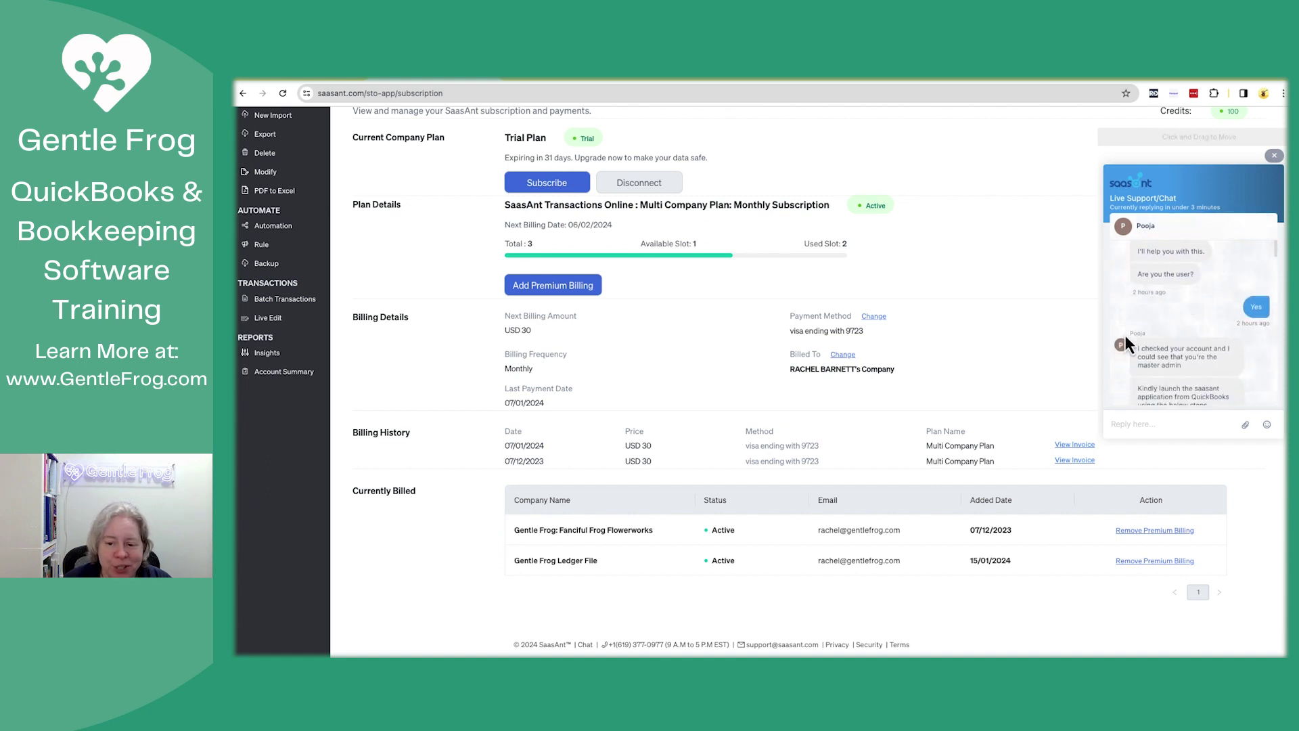
scroll(1125, 336, down, 1)
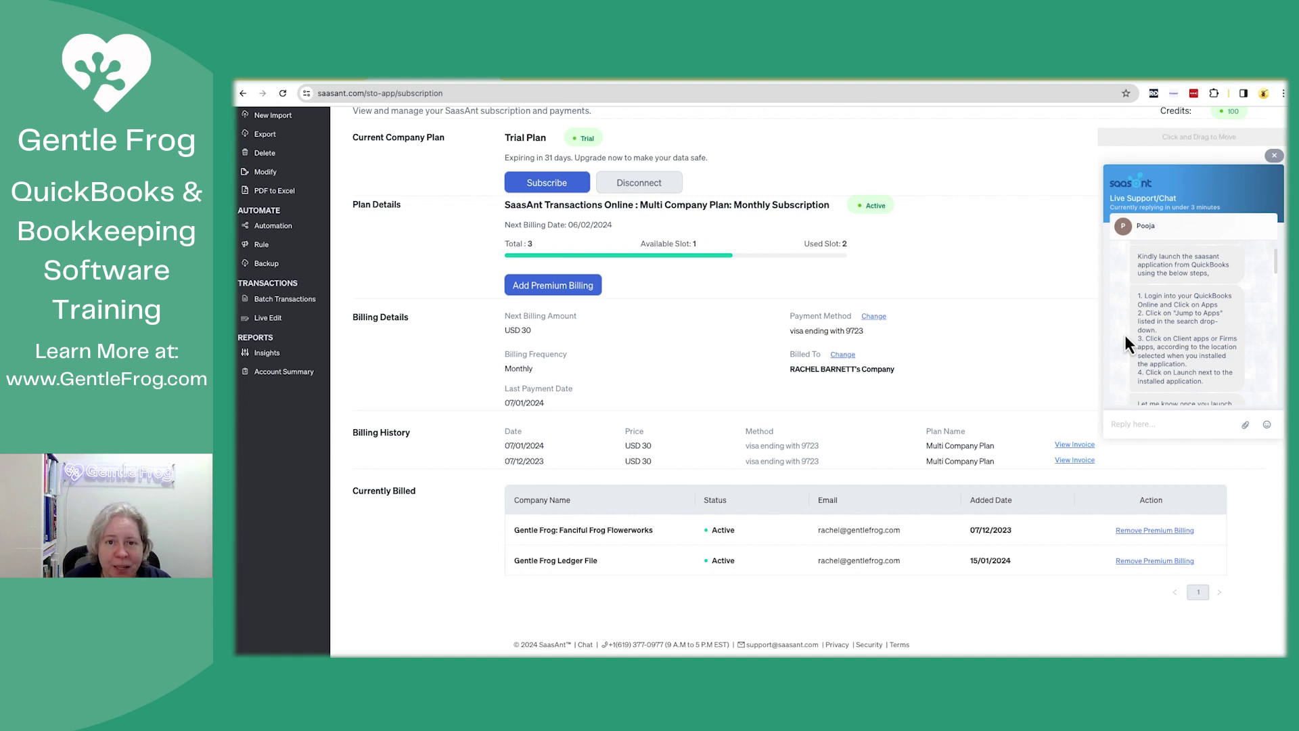
scroll(1125, 337, down, 2)
scroll(1125, 336, down, 5)
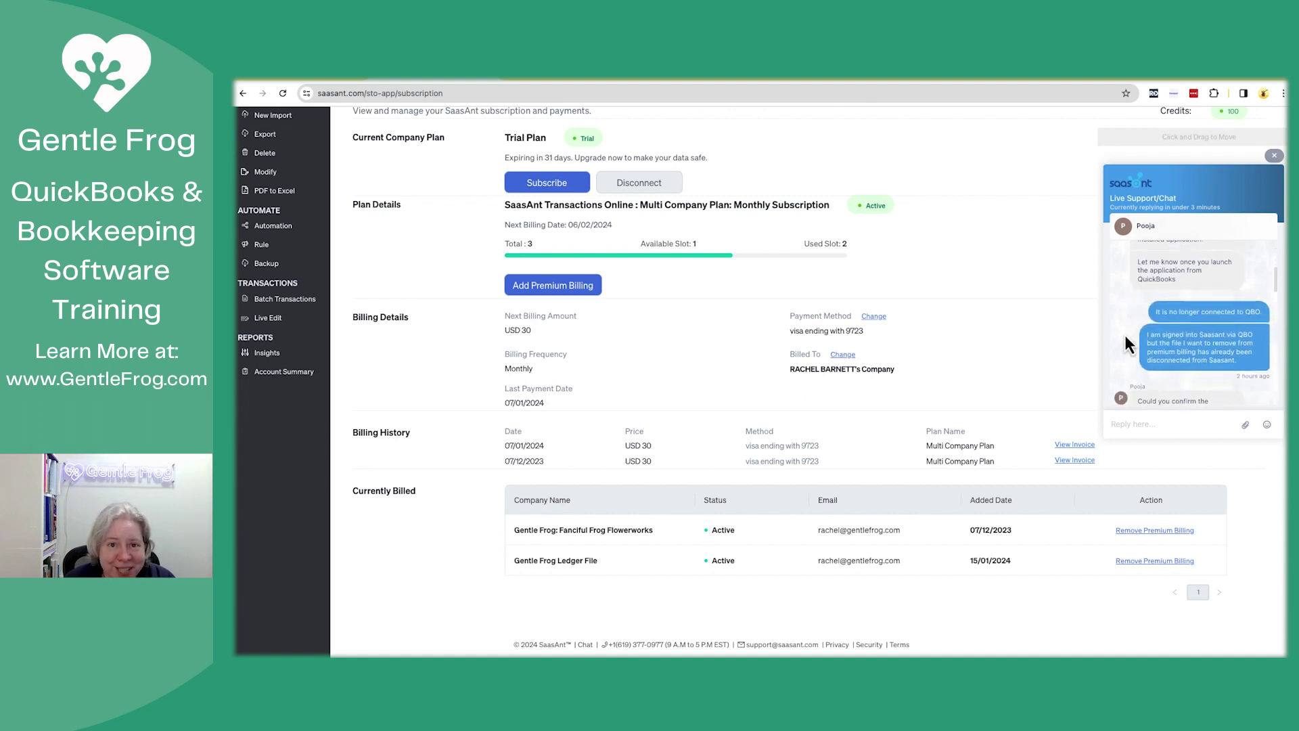
scroll(1125, 336, down, 6)
scroll(1126, 334, down, 6)
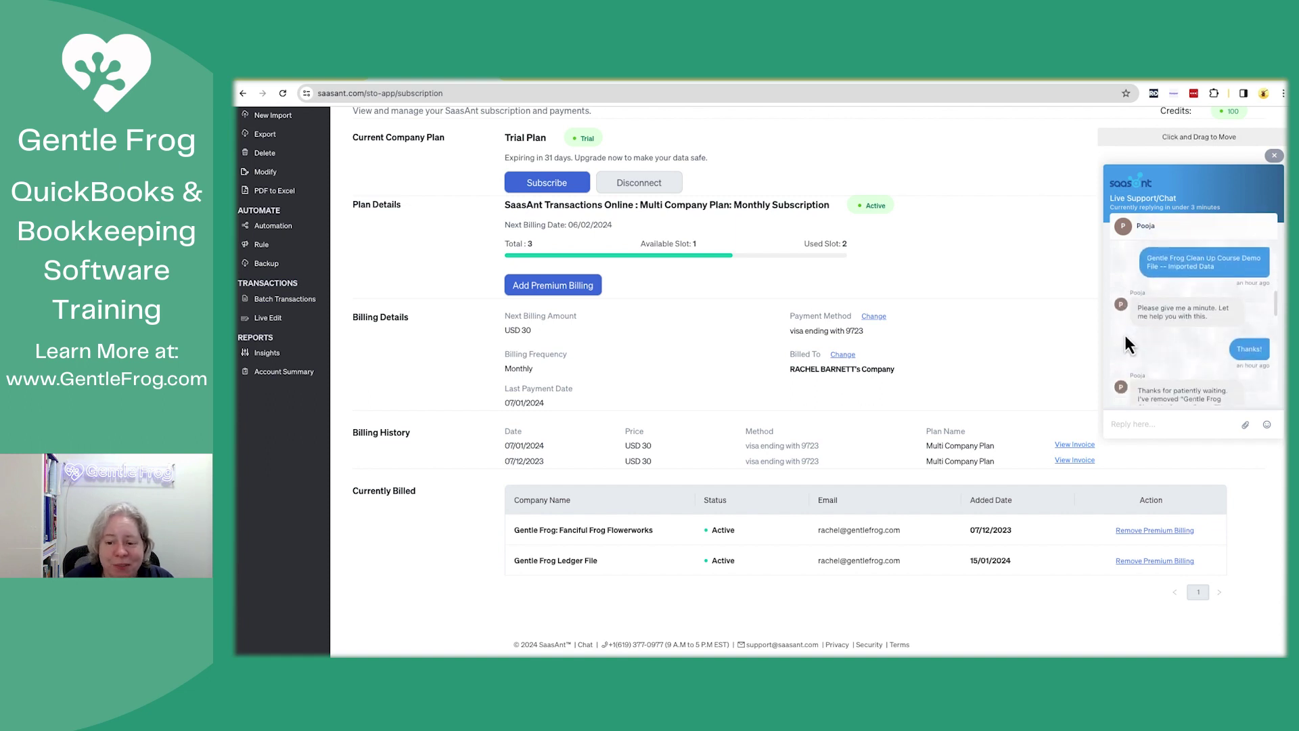
scroll(1125, 336, down, 1)
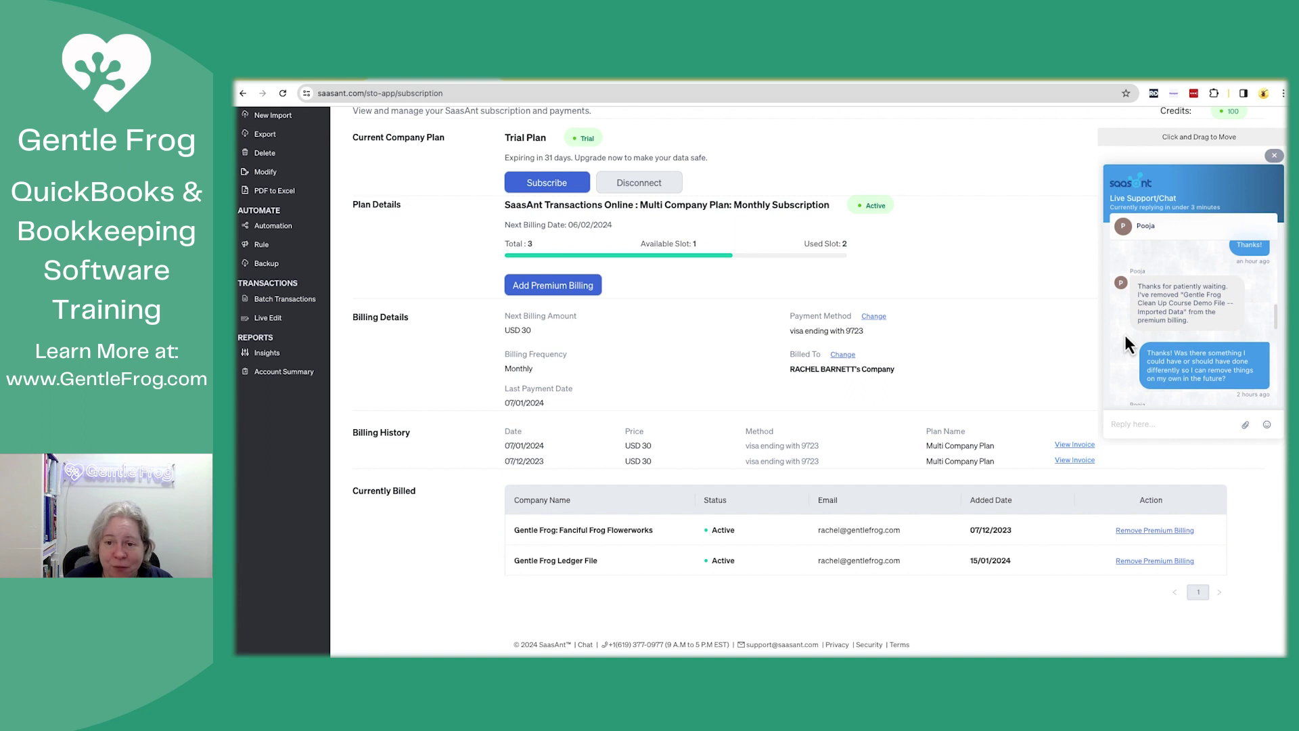
scroll(1125, 336, down, 7)
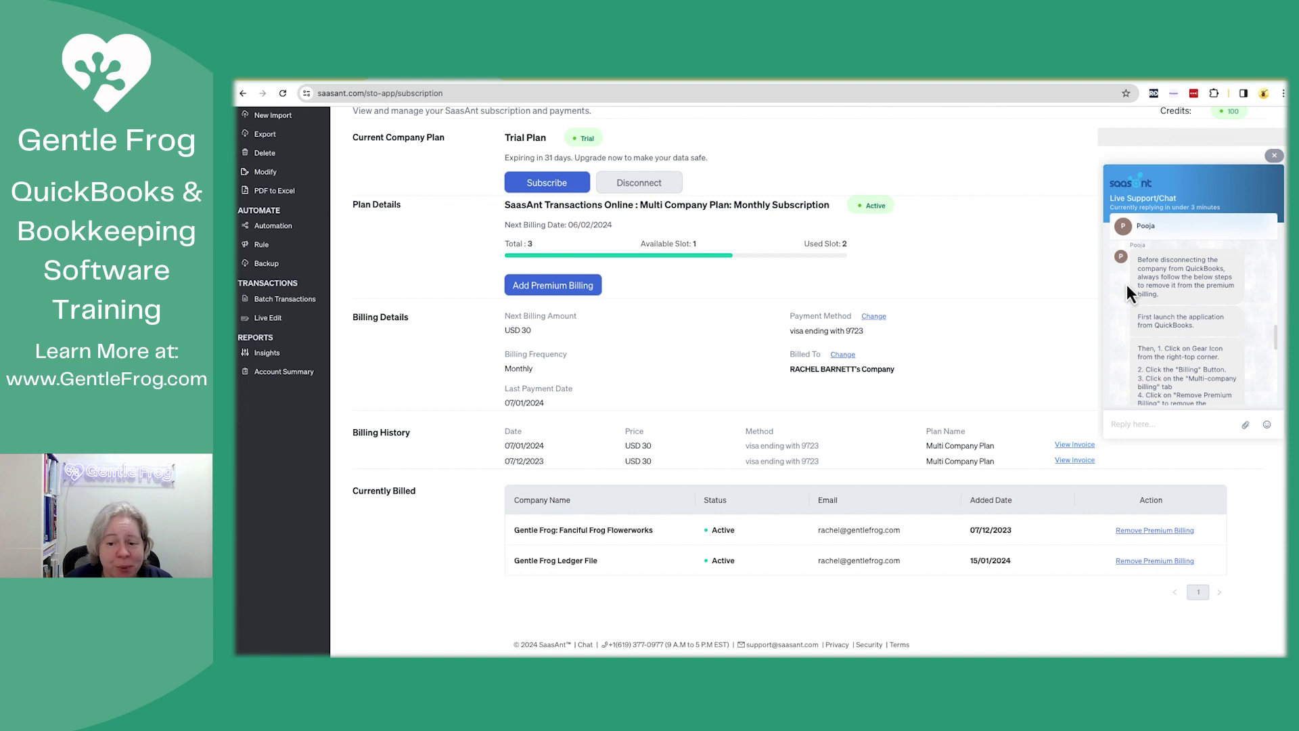
scroll(1126, 288, down, 2)
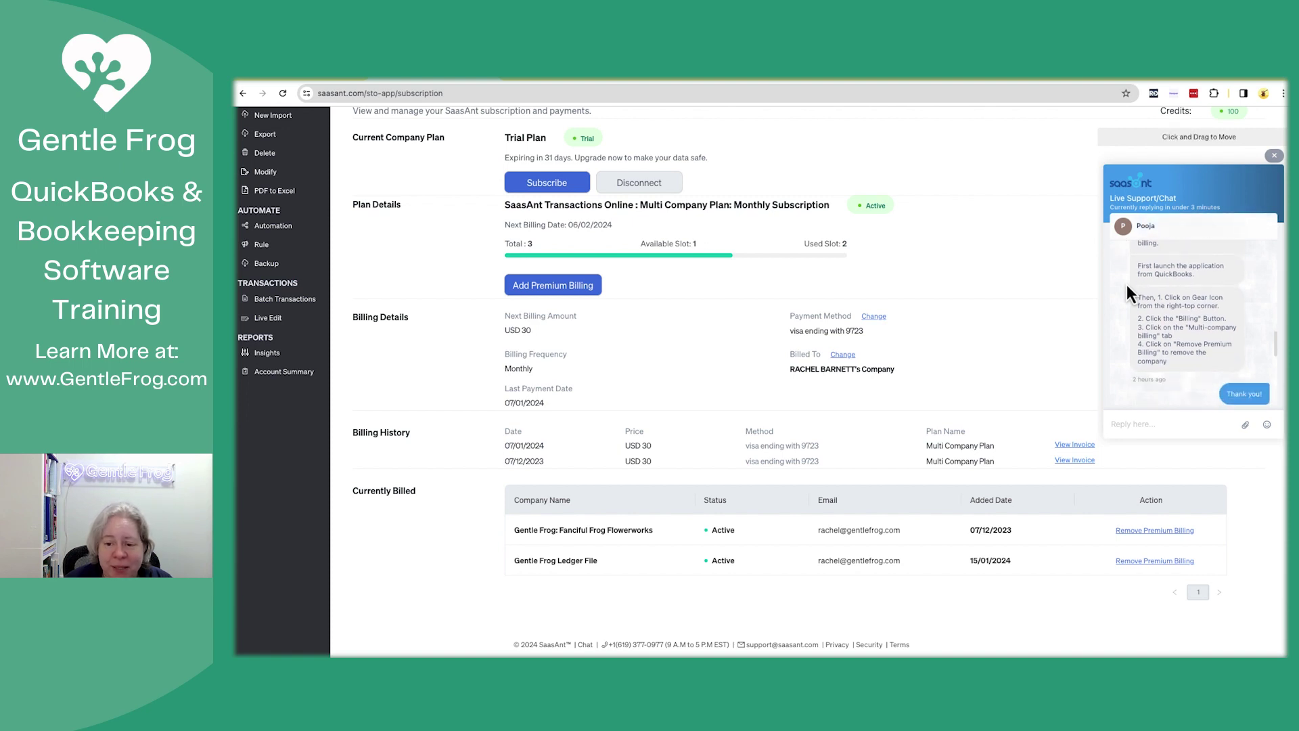
Step: Move the support chat window clear of the account settings and open the Billing page
scroll(1127, 284, up, 2)
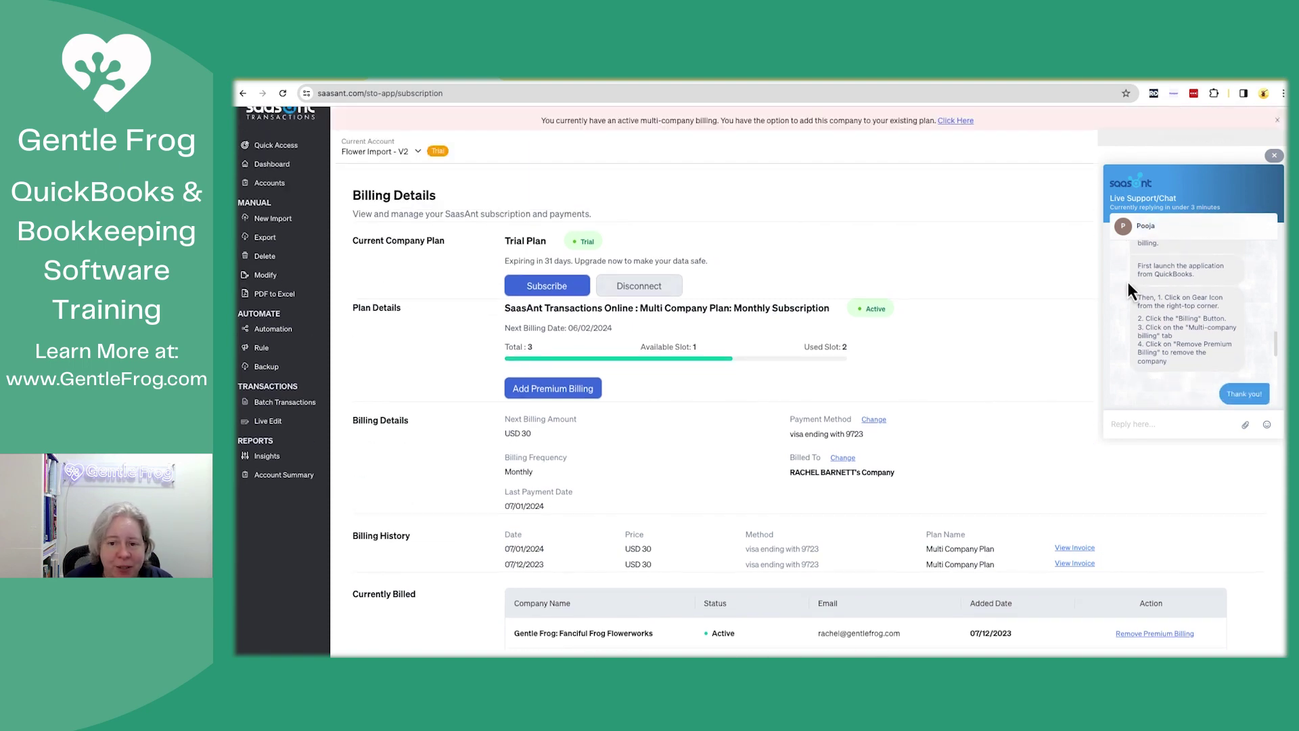
scroll(1127, 281, up, 1)
drag(1222, 142, 843, 157)
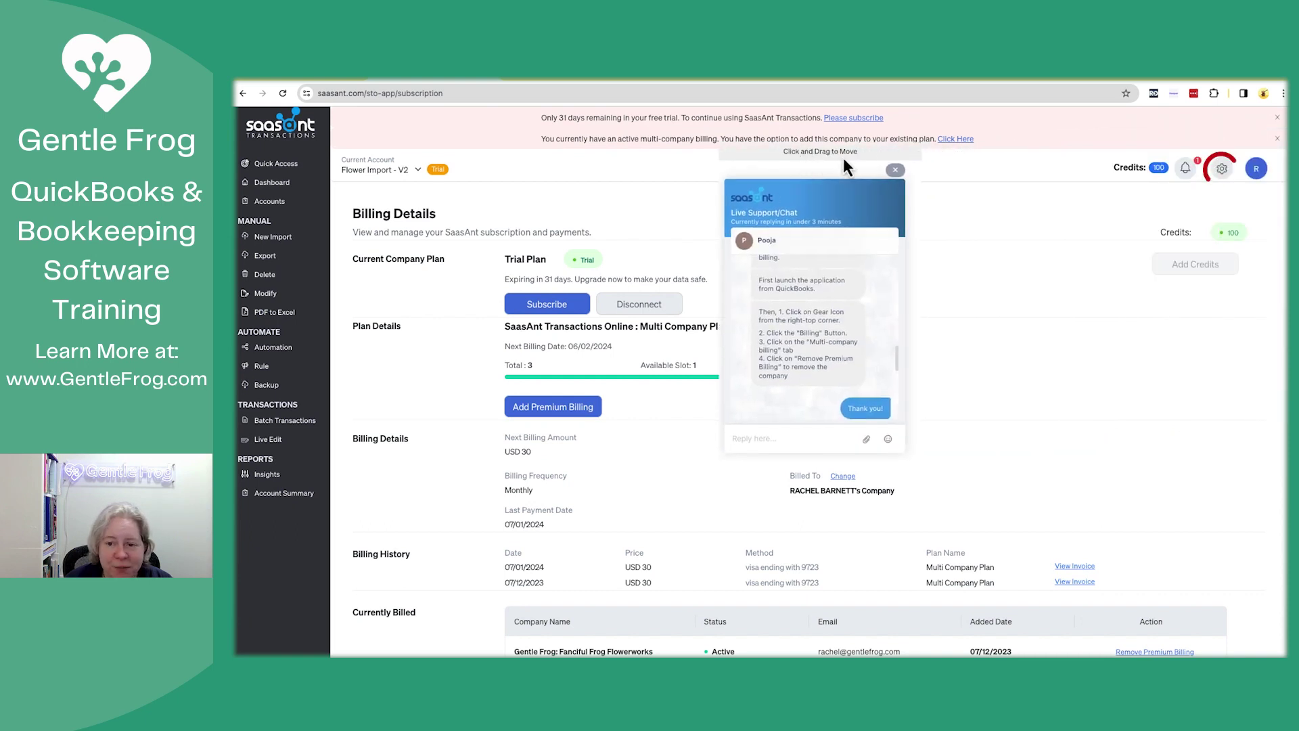
click(1221, 168)
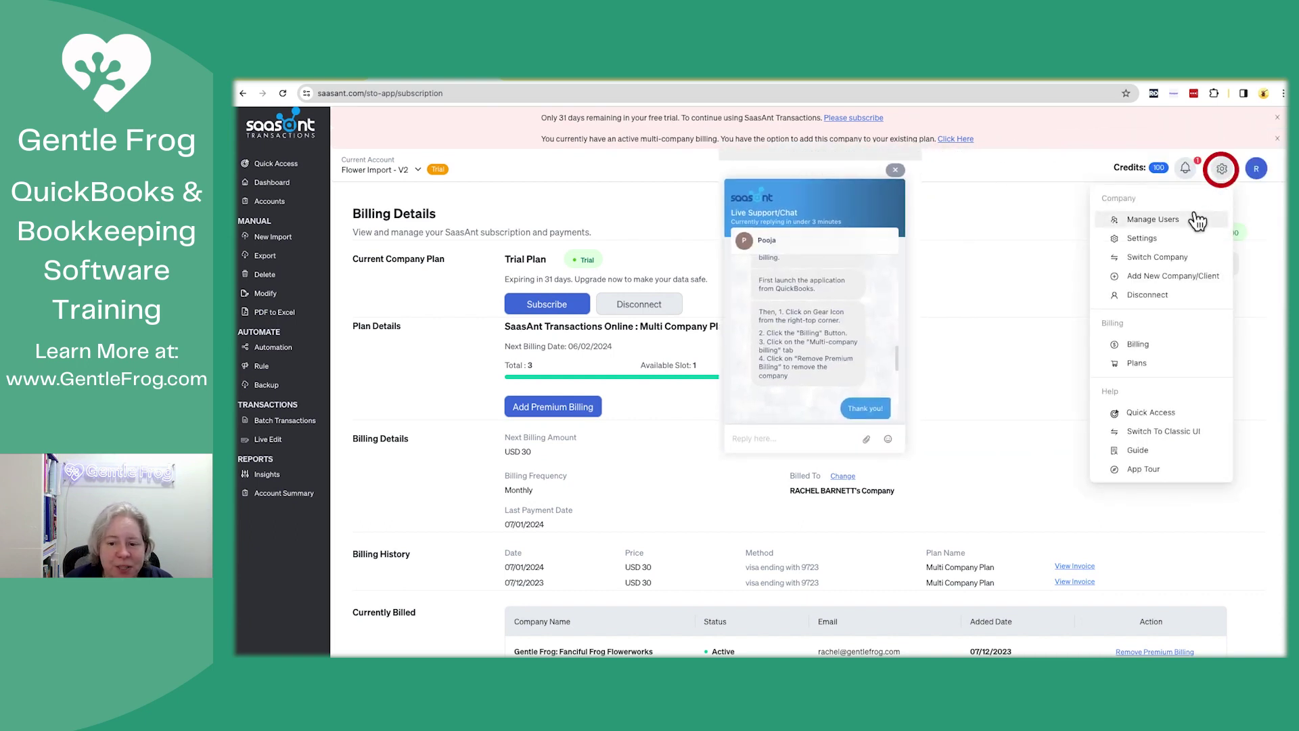
click(1148, 347)
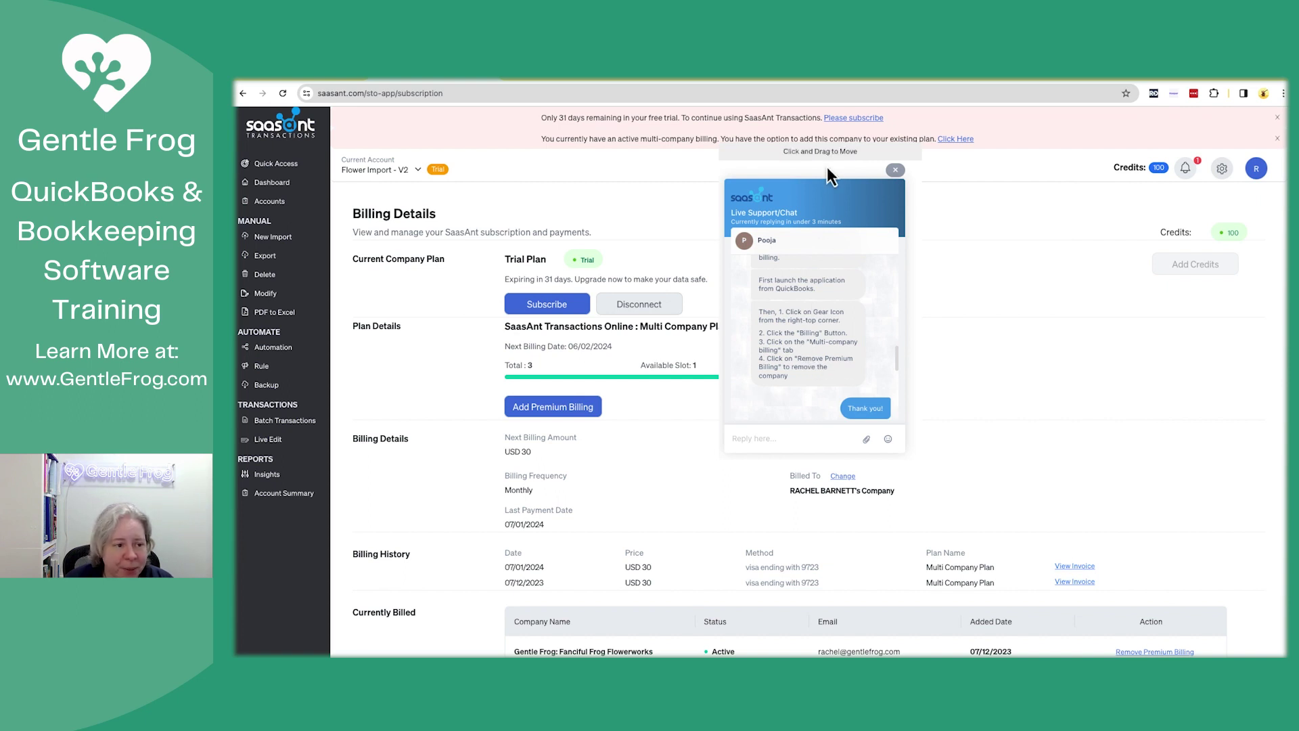
Step: Look over the Billing Details page for a multi-company billing option, moving the support chat off the plan details
scroll(700, 402, down, 3)
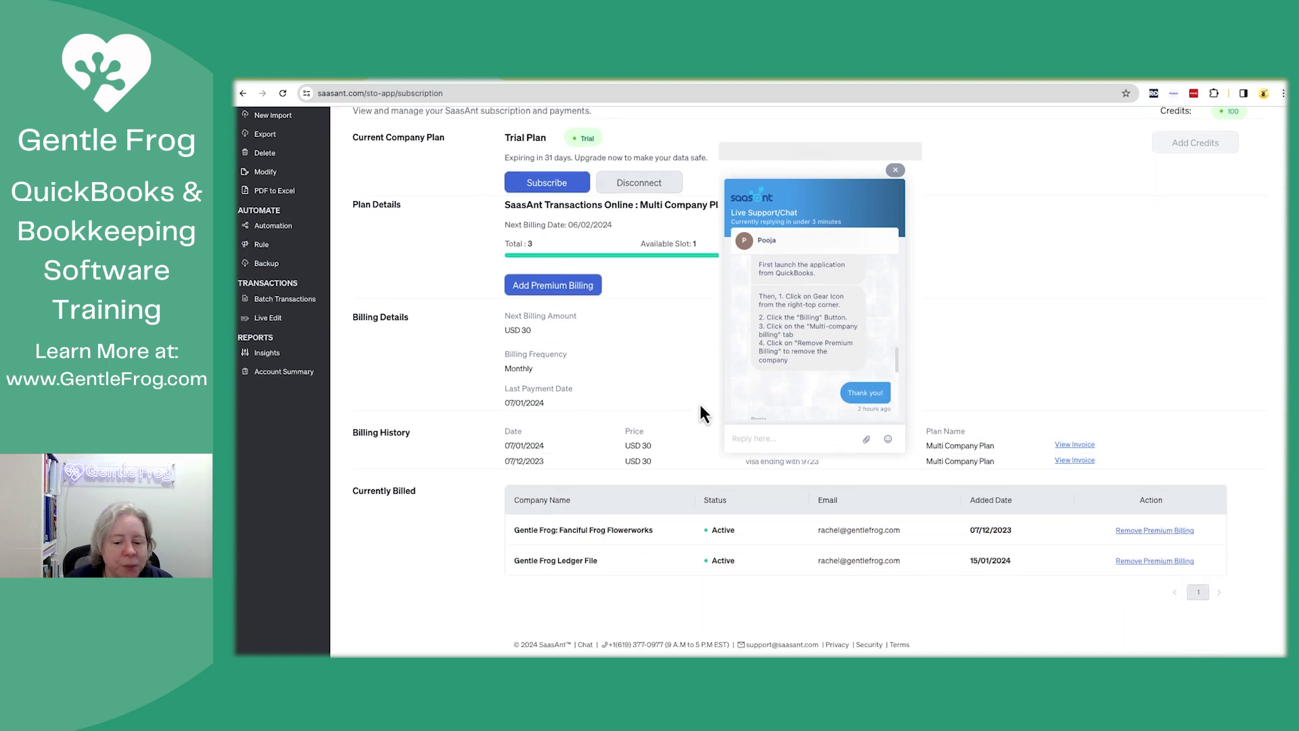
scroll(700, 402, up, 3)
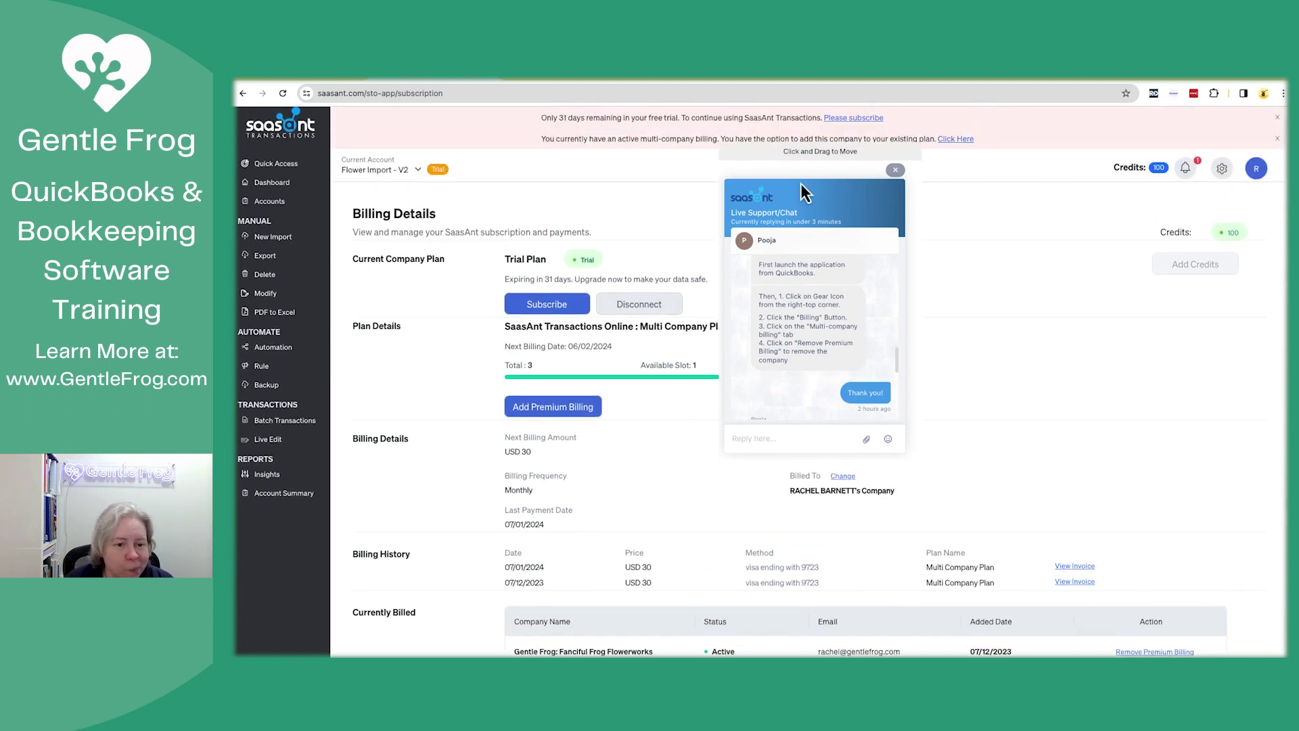
drag(814, 155, 1069, 126)
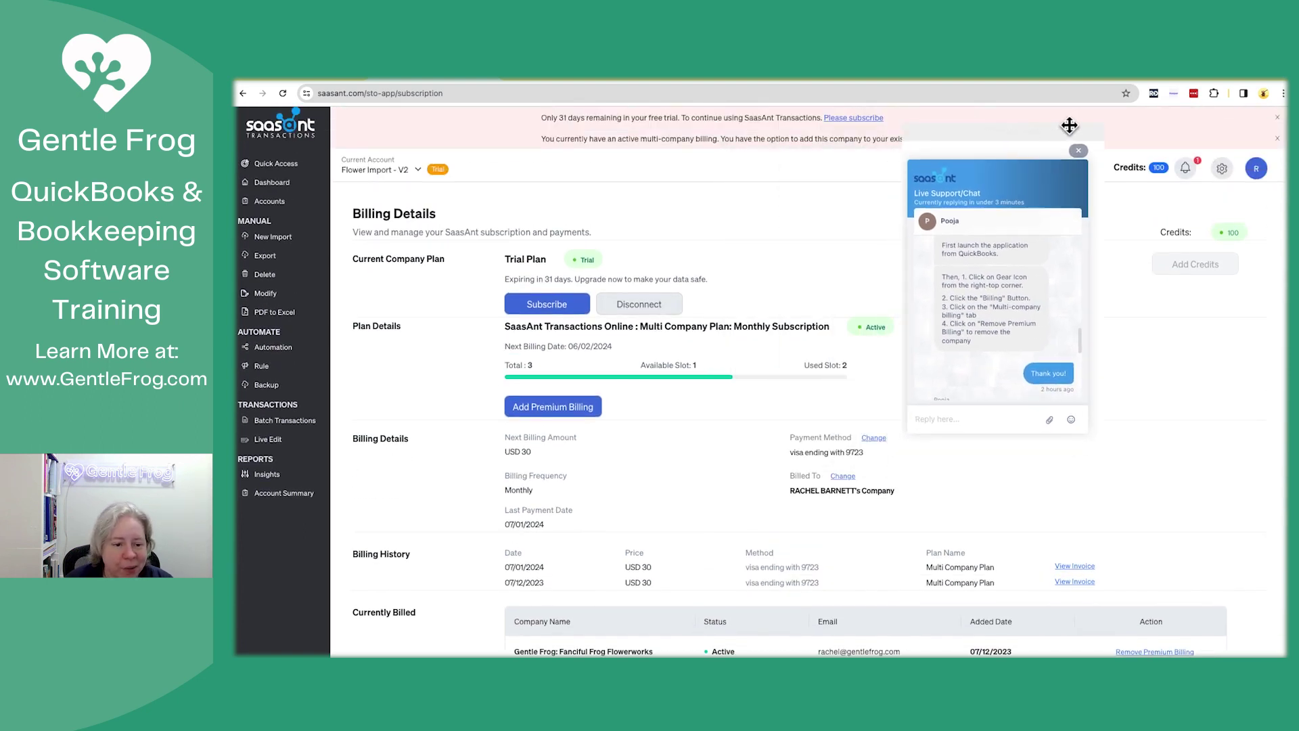
scroll(749, 365, down, 1)
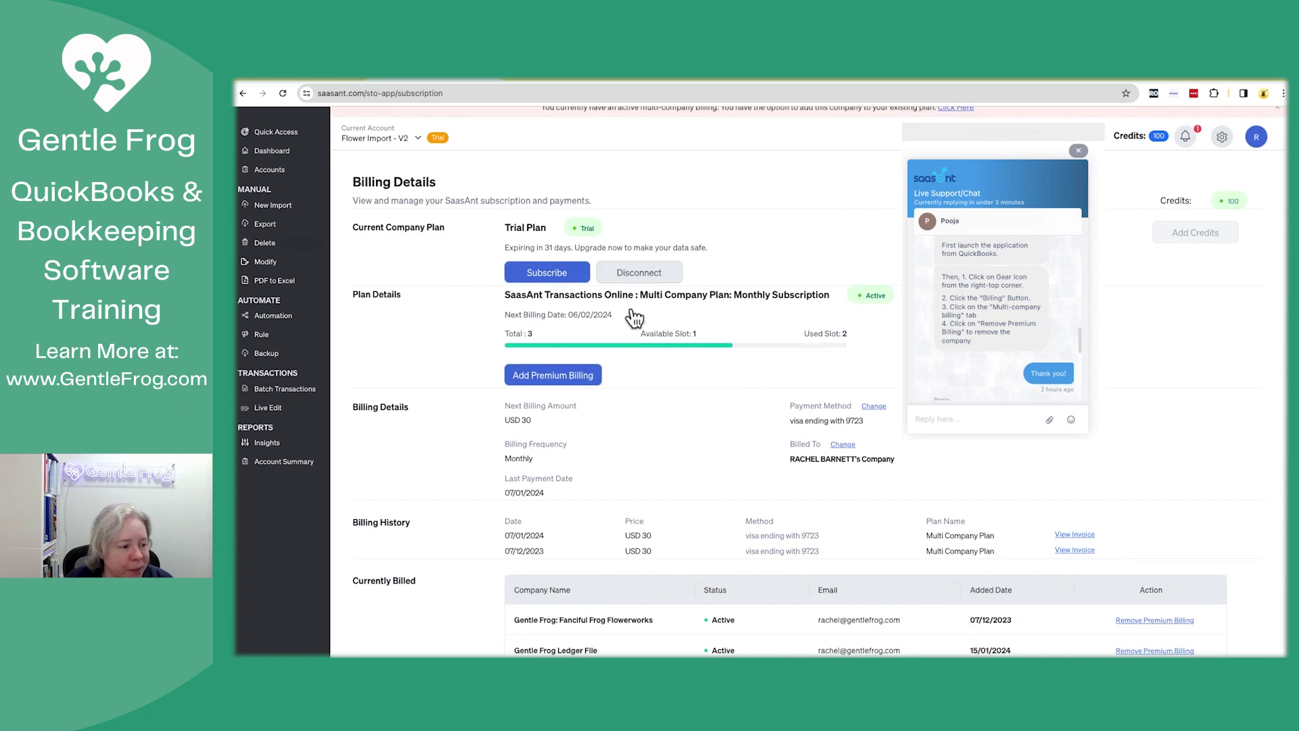
Step: Reopen Billing from the Dashboard and highlight the chat instruction about the "Multi-company billing" tab
click(272, 151)
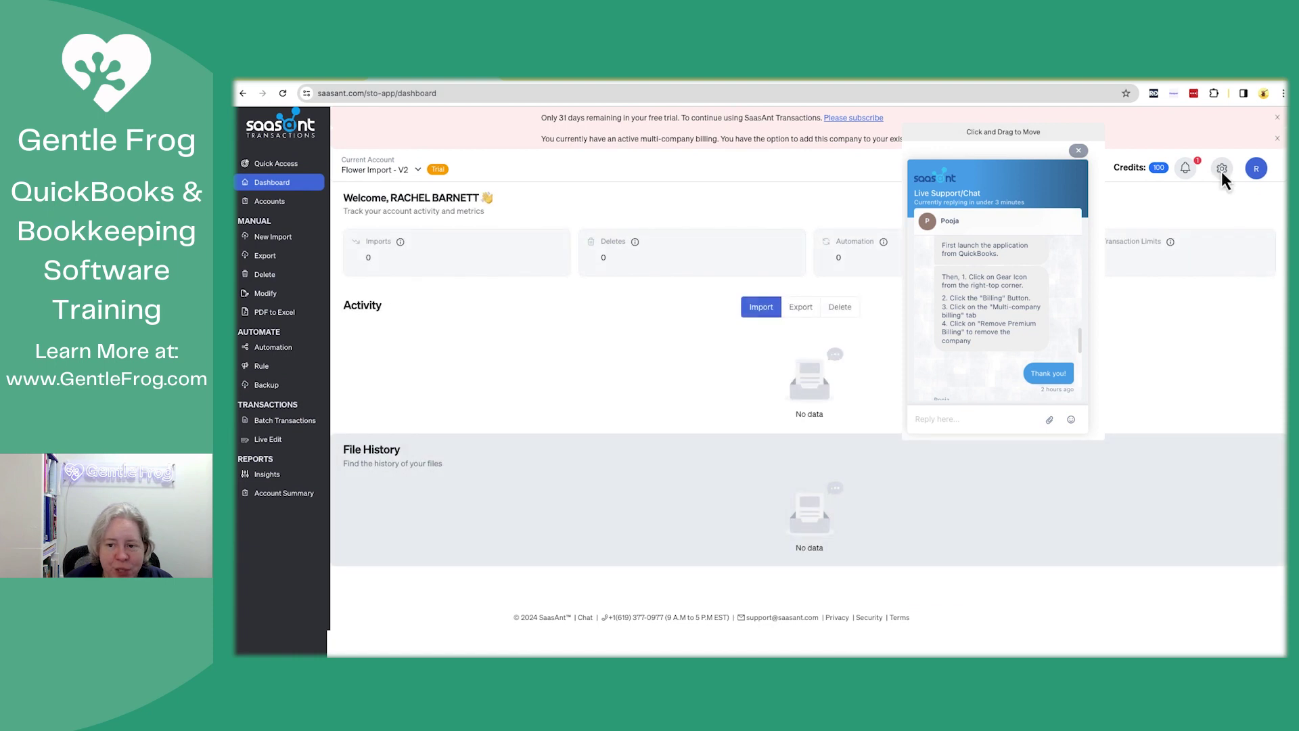
click(1222, 171)
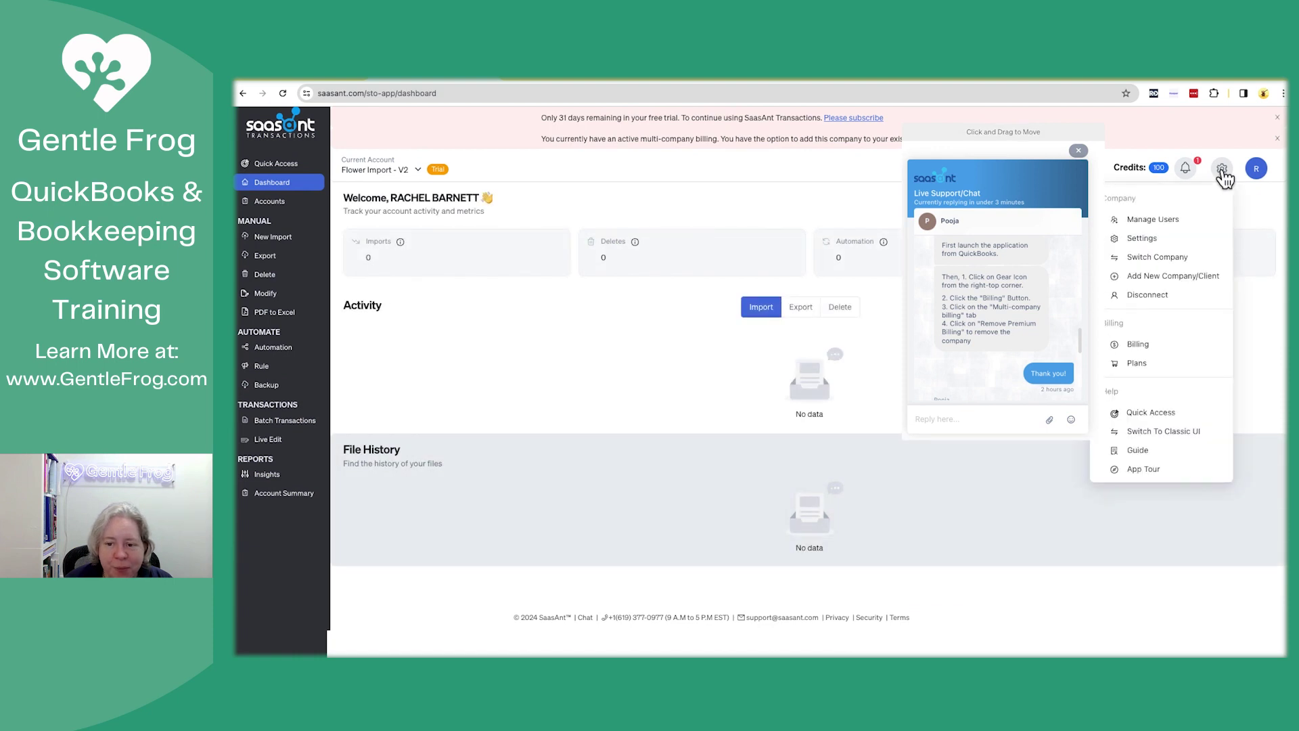
click(1140, 344)
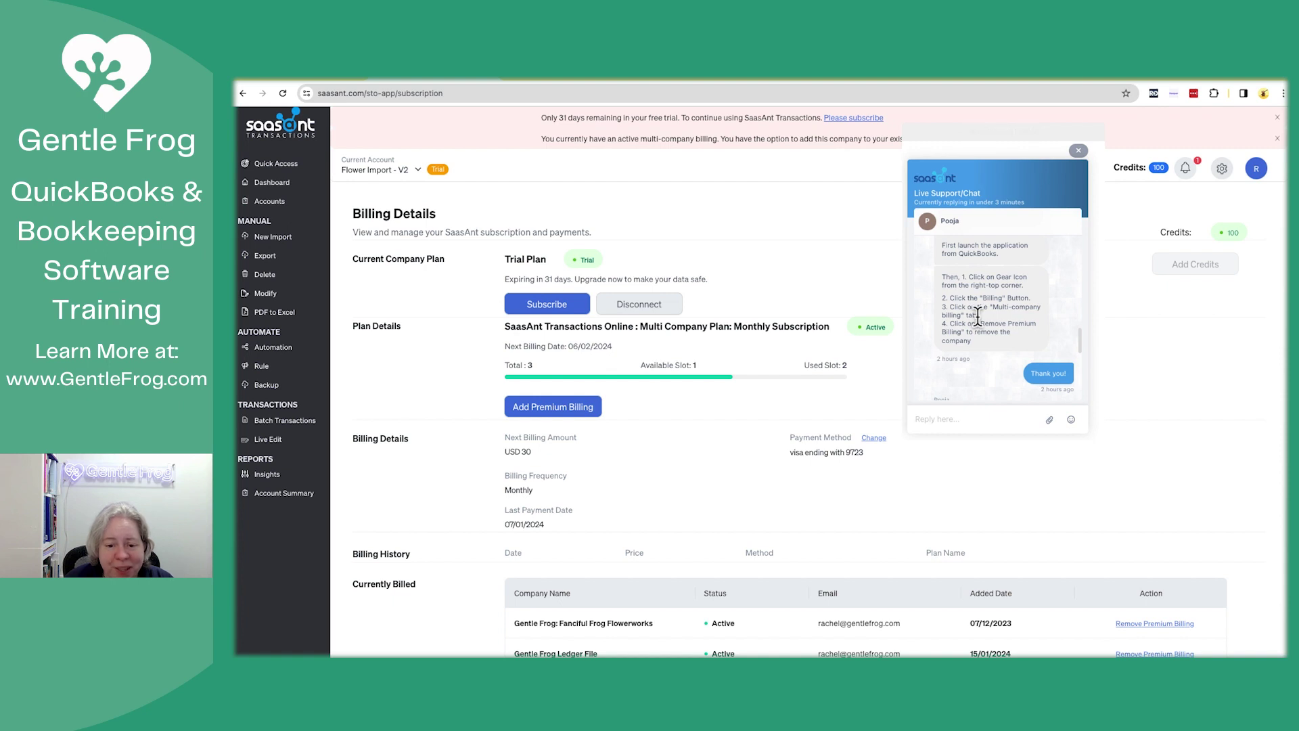
drag(951, 310, 947, 307)
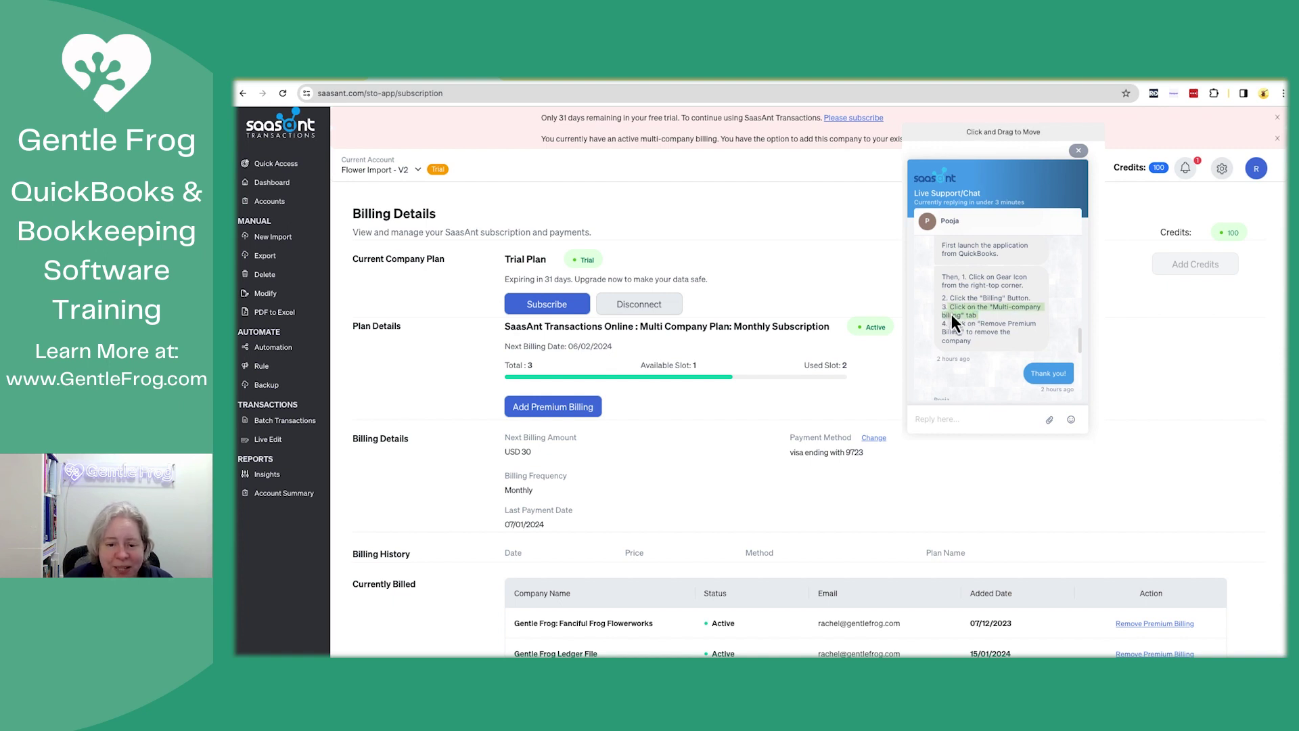
click(987, 337)
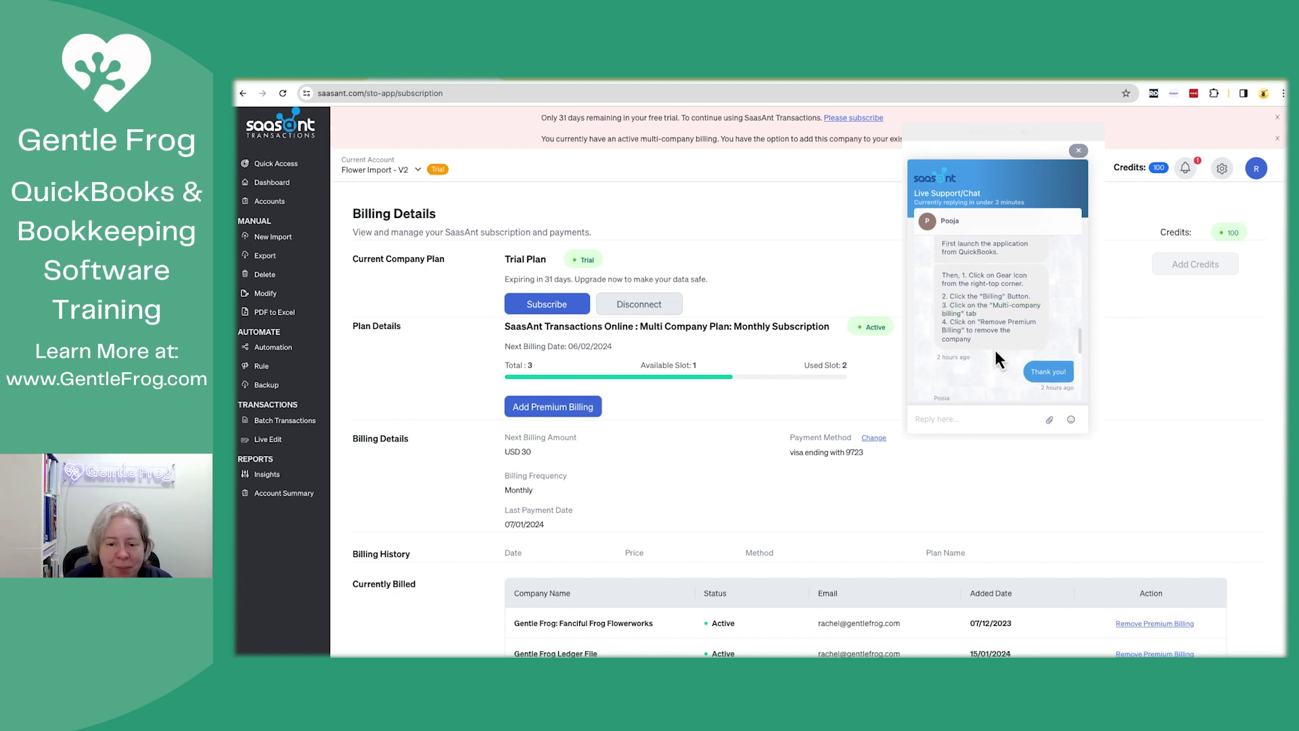
Step: Try to remove premium billing from Gentle Frog Ledger File, highlight the alert's text and dismiss it
scroll(996, 350, down, 1)
scroll(1149, 380, down, 2)
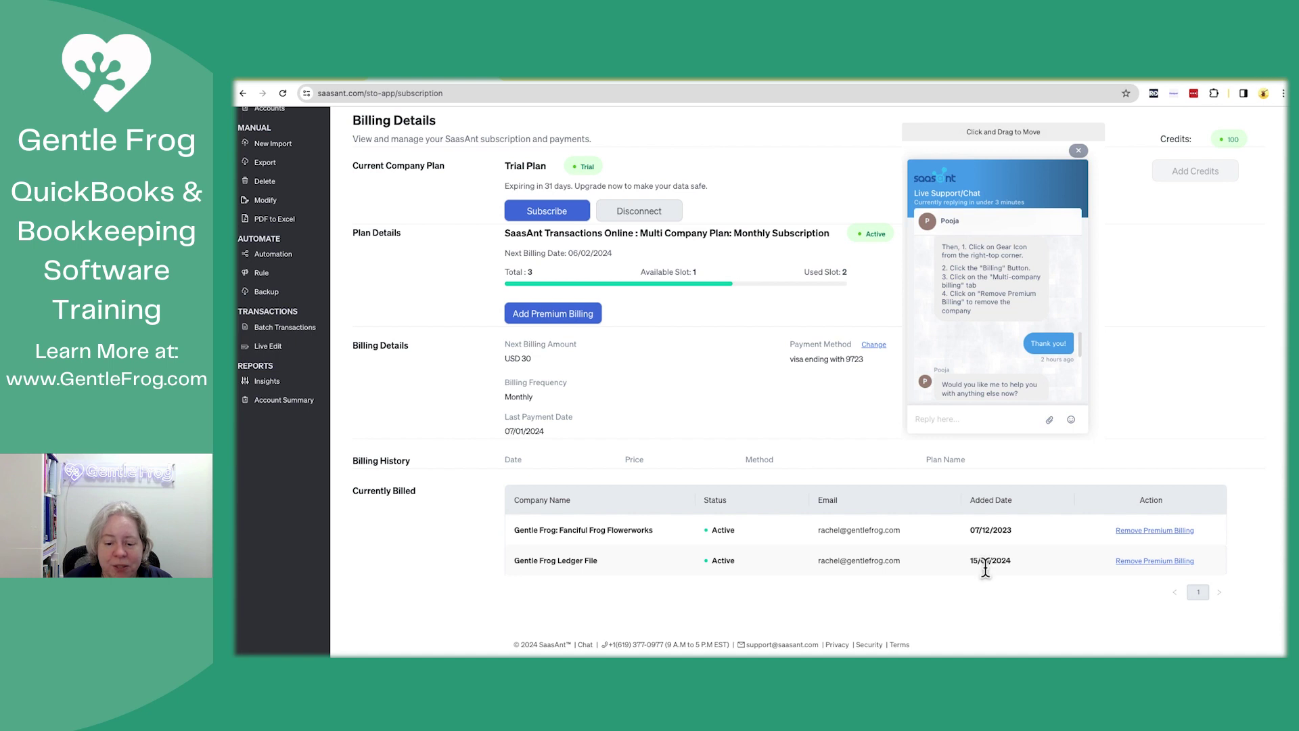
click(1147, 562)
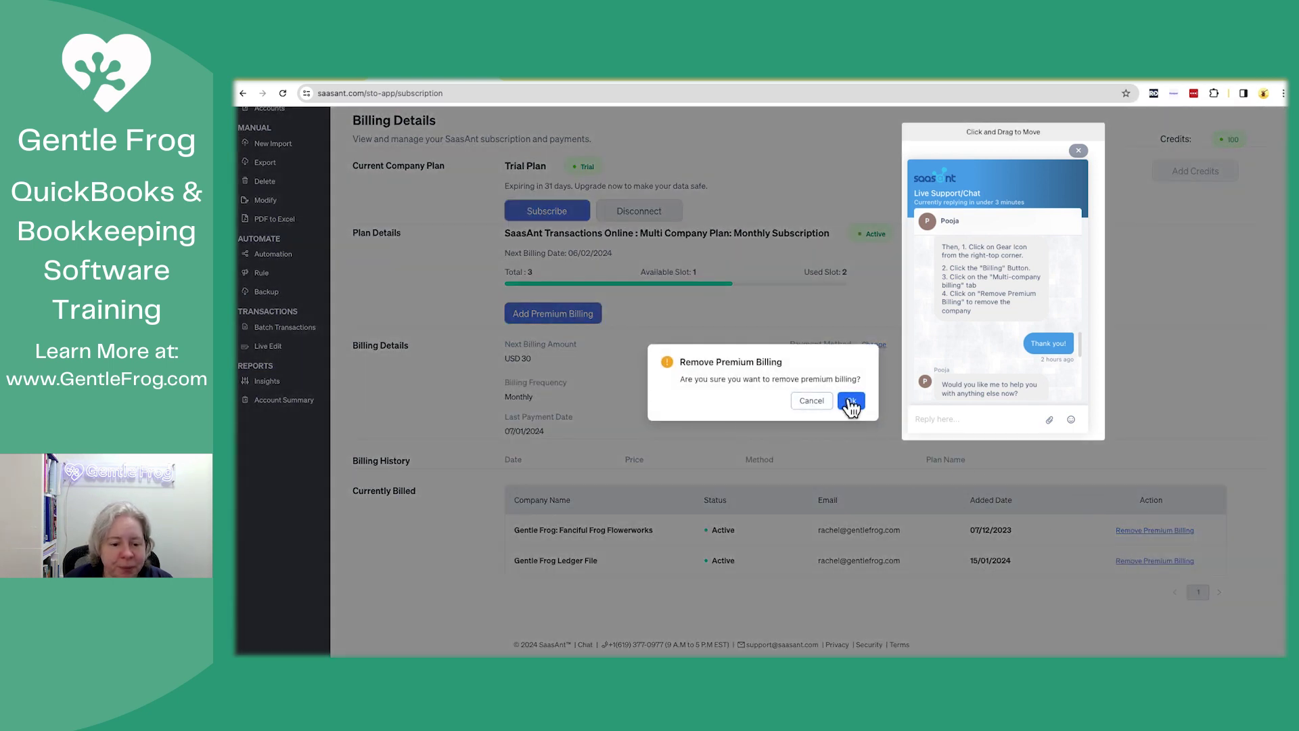
click(851, 403)
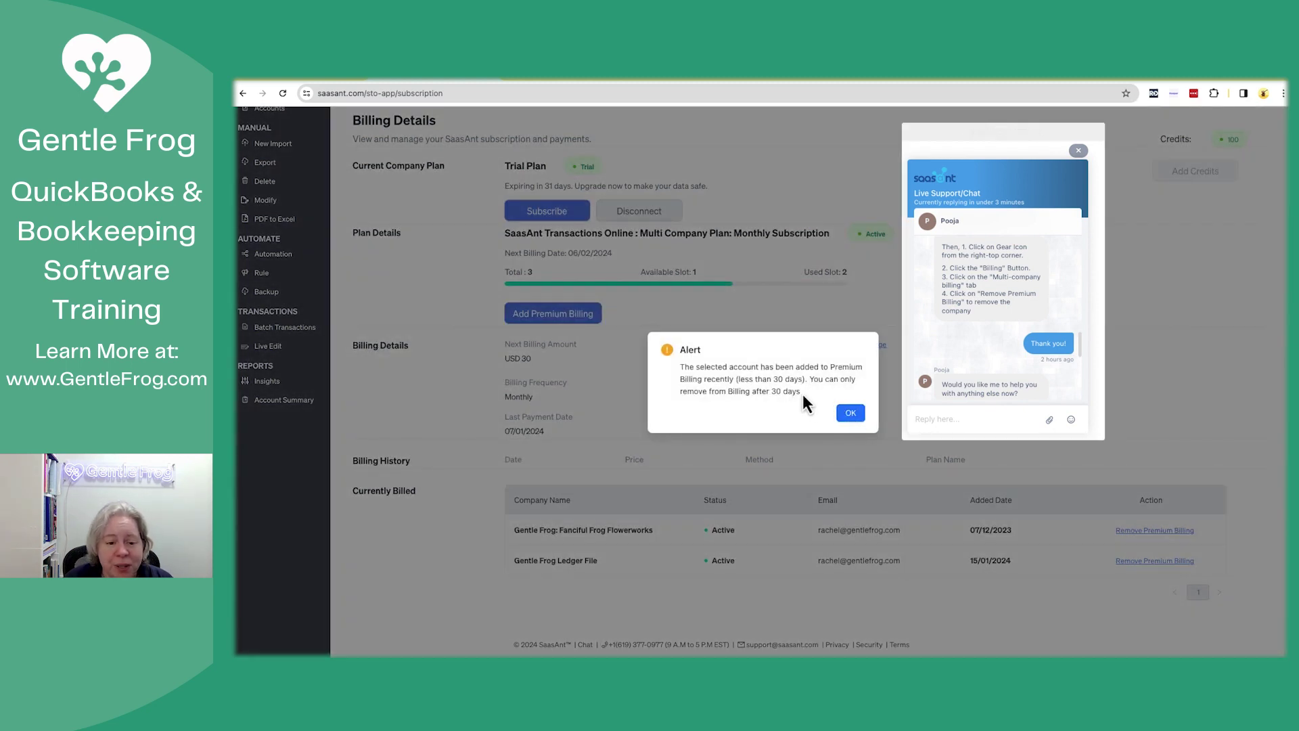
drag(792, 390, 789, 379)
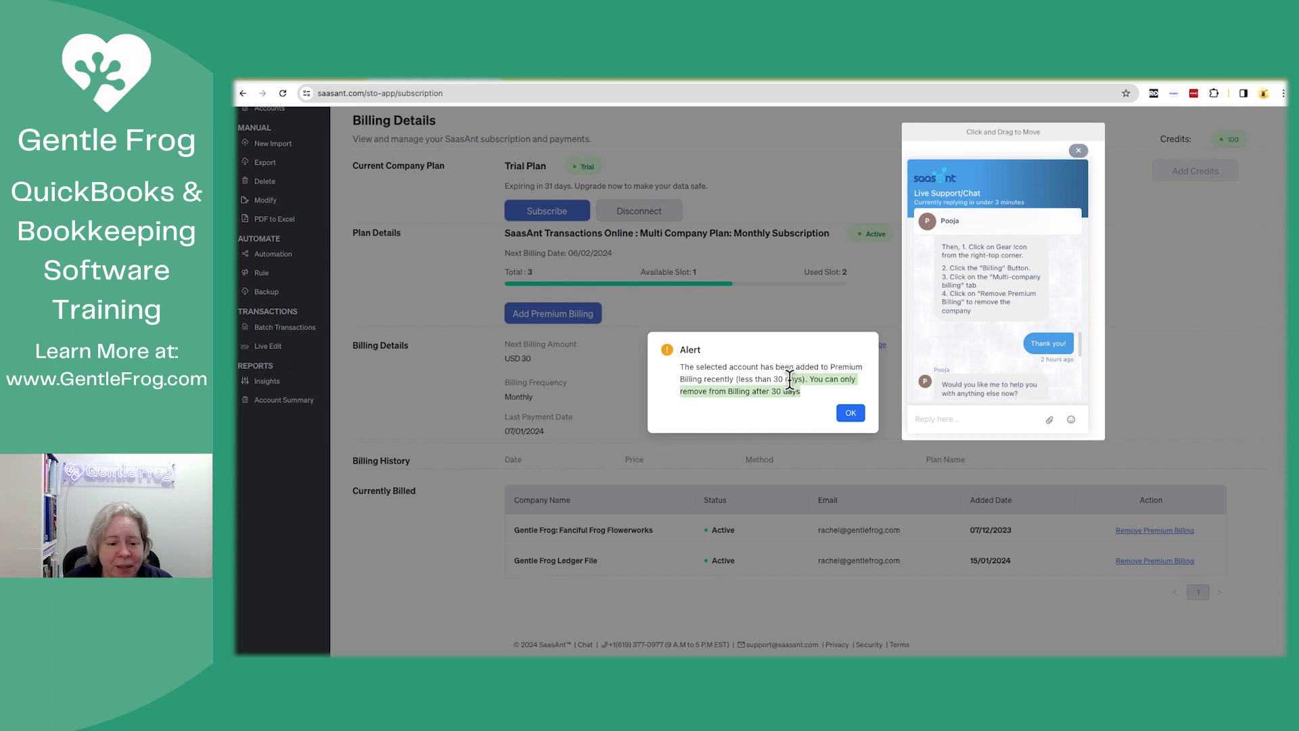
click(849, 412)
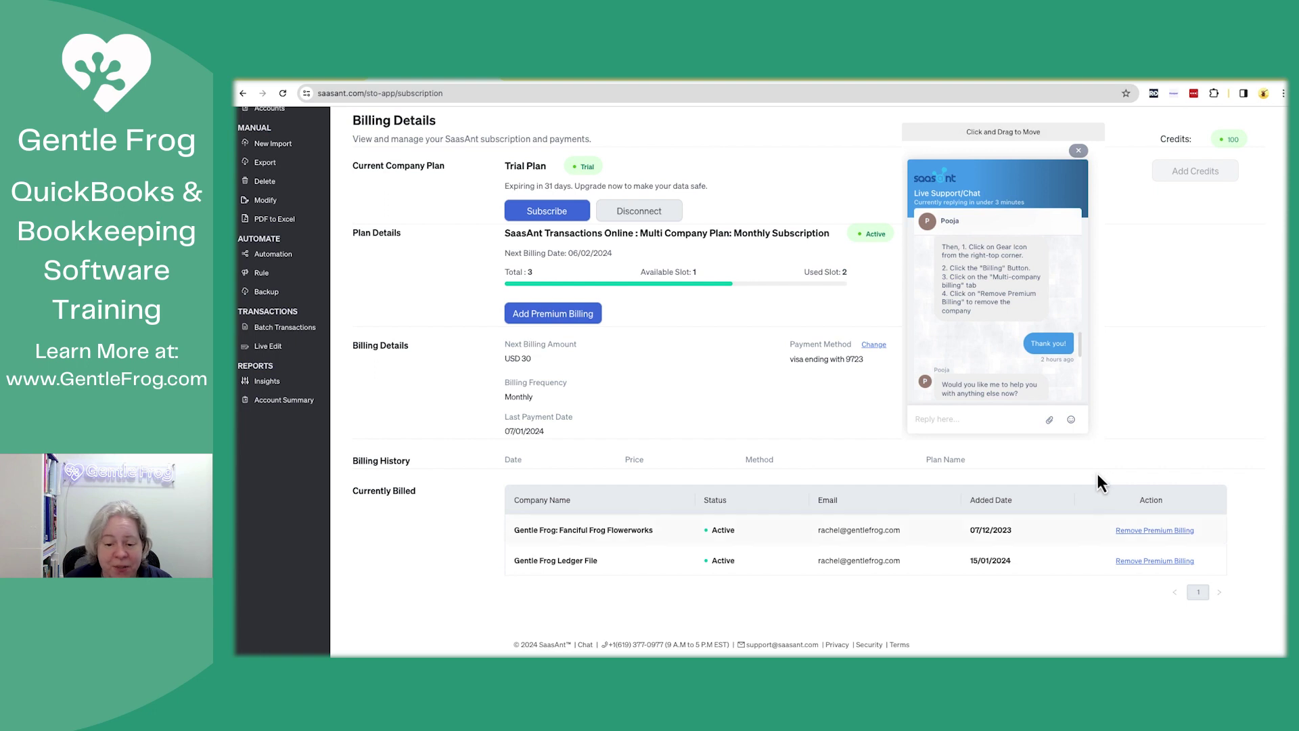
Step: Highlight the added date of Gentle Frog: Fanciful Frog Flowerworks and remove premium billing from that company
drag(990, 530, 956, 532)
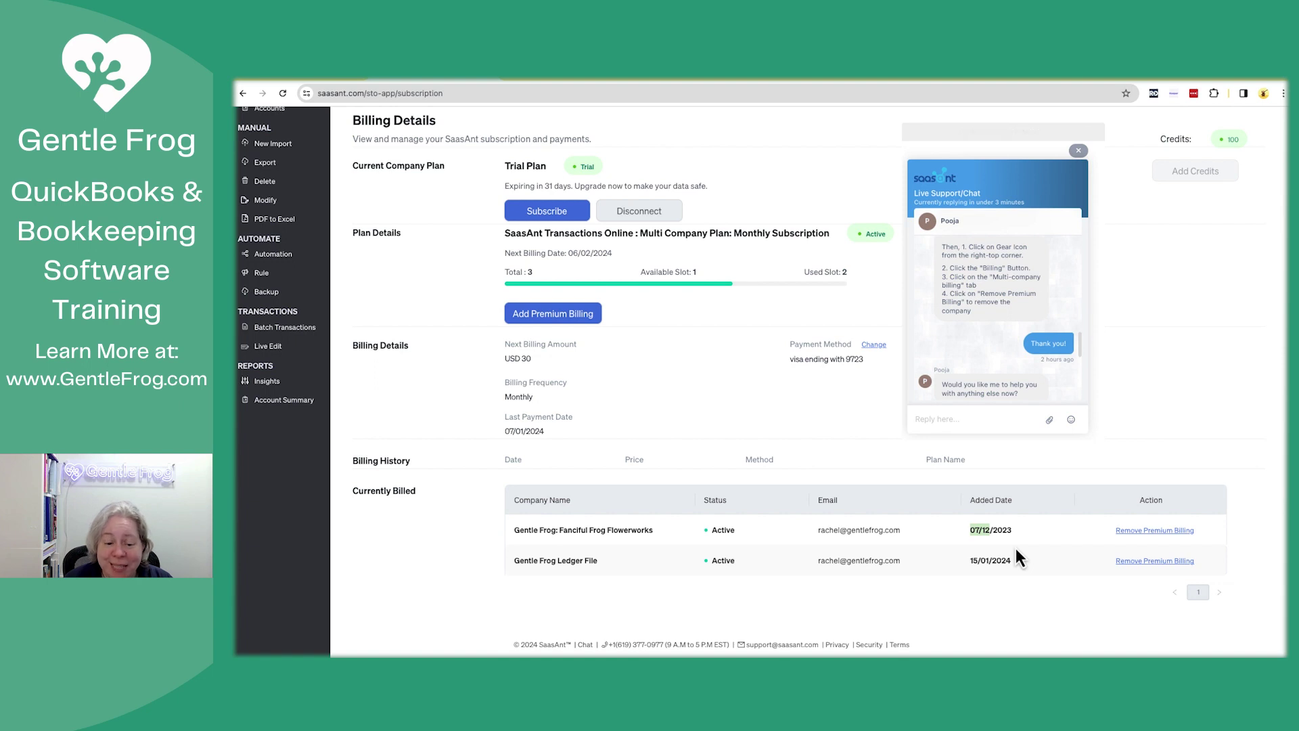
click(1161, 534)
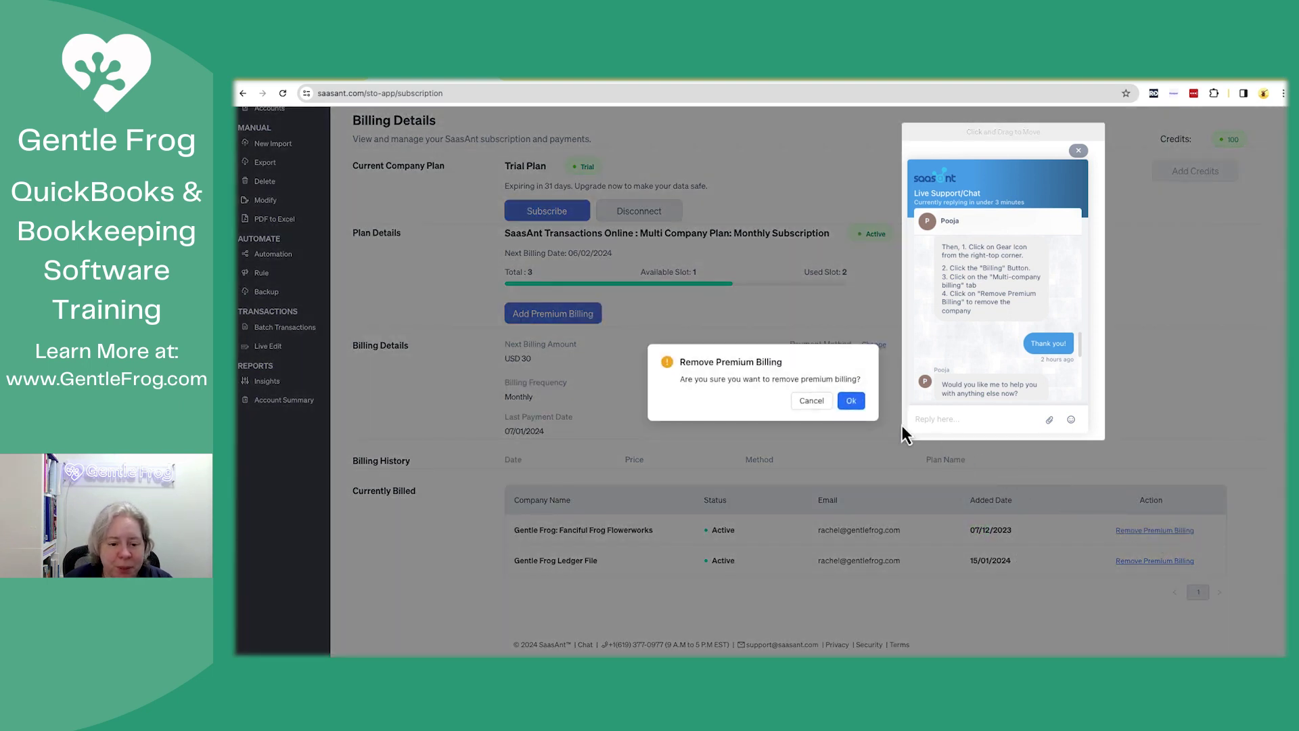
click(851, 401)
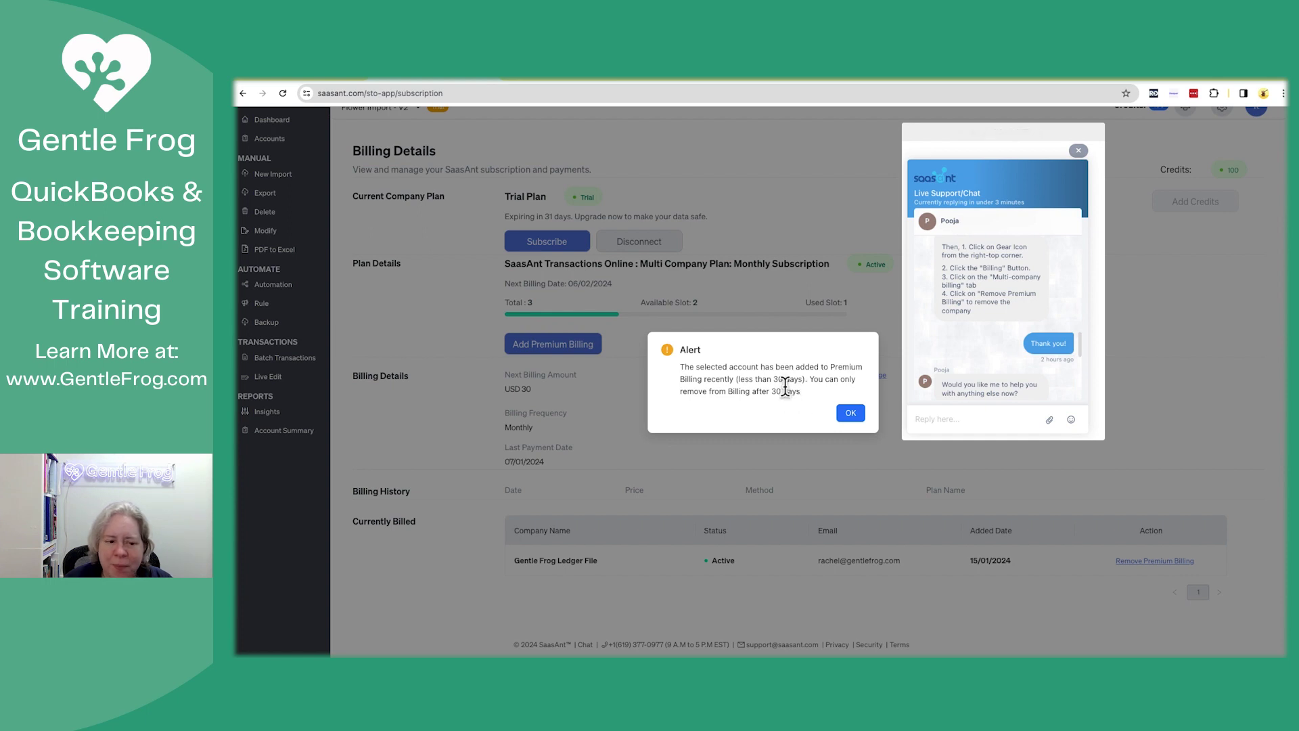
click(850, 414)
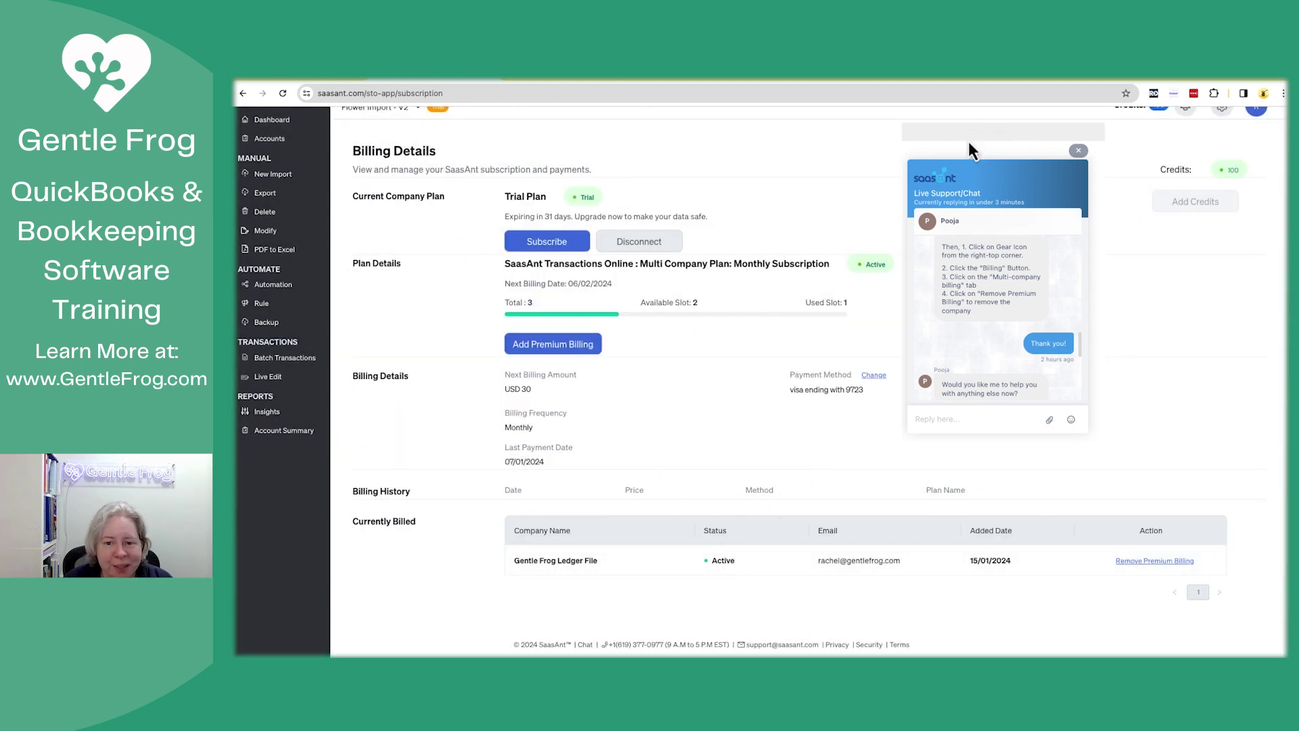
Step: Close the support chat and check the plan's available and used slots
click(1078, 153)
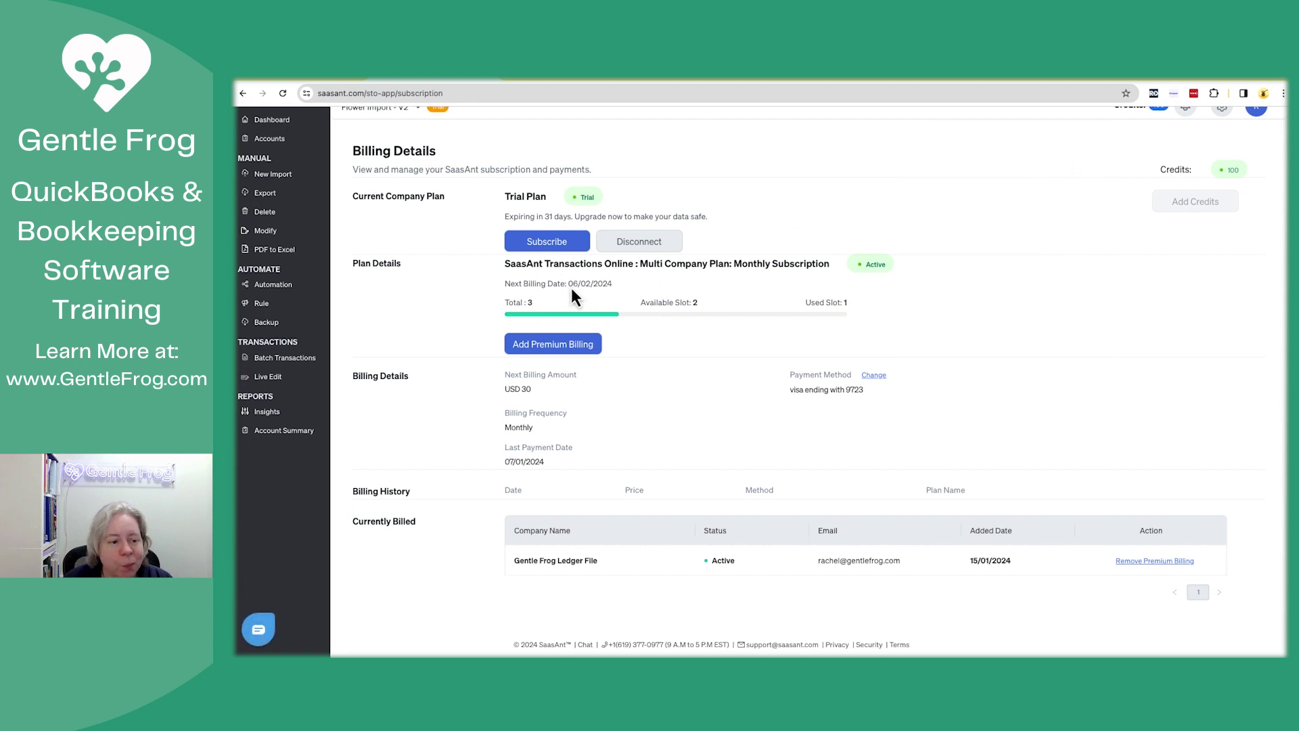
drag(505, 302, 704, 306)
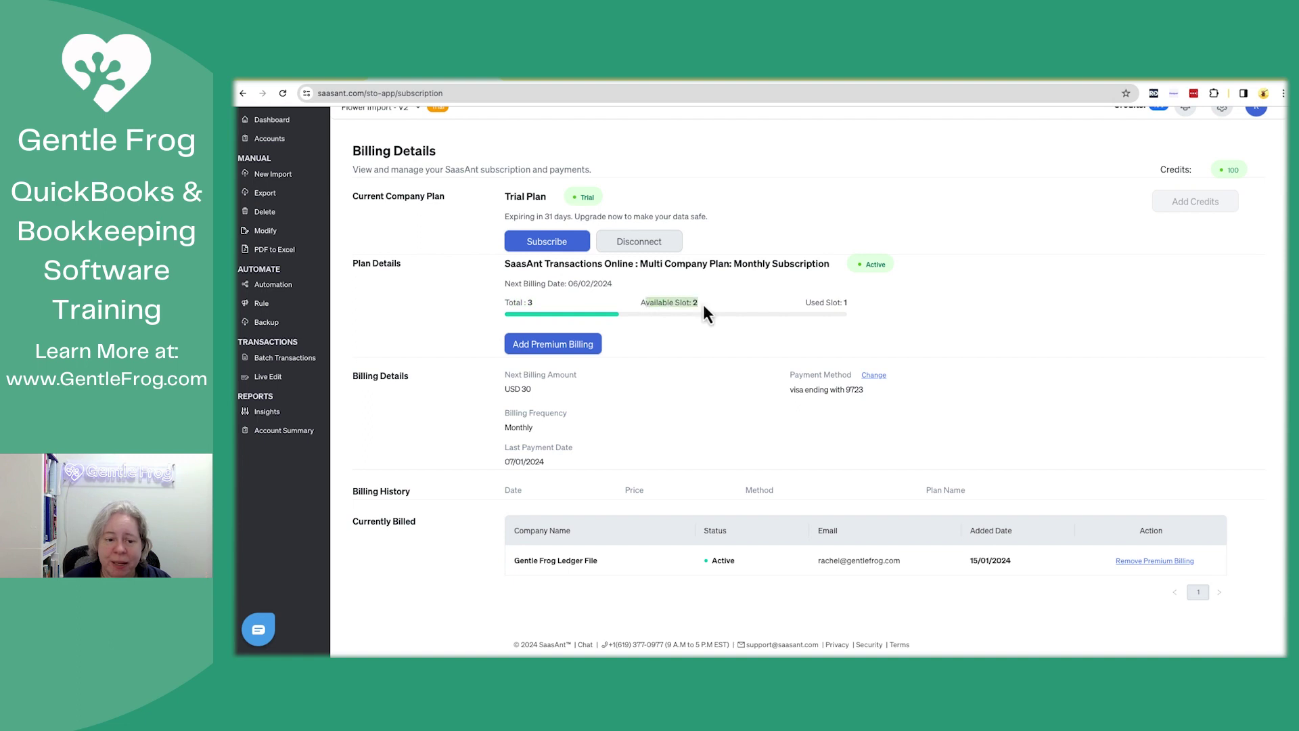
drag(824, 306, 868, 309)
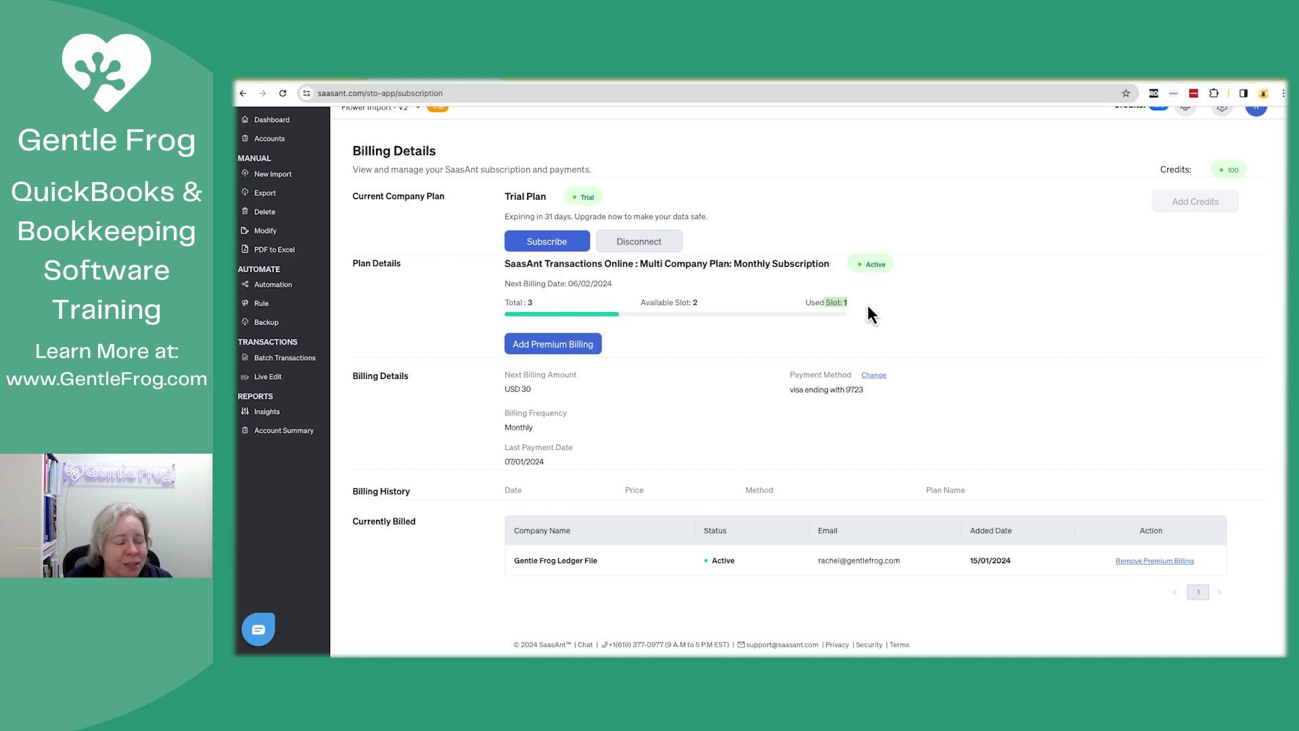
Step: Revisit the Apps page in QuickBooks Online and return to the SaasAnt billing page
click(313, 80)
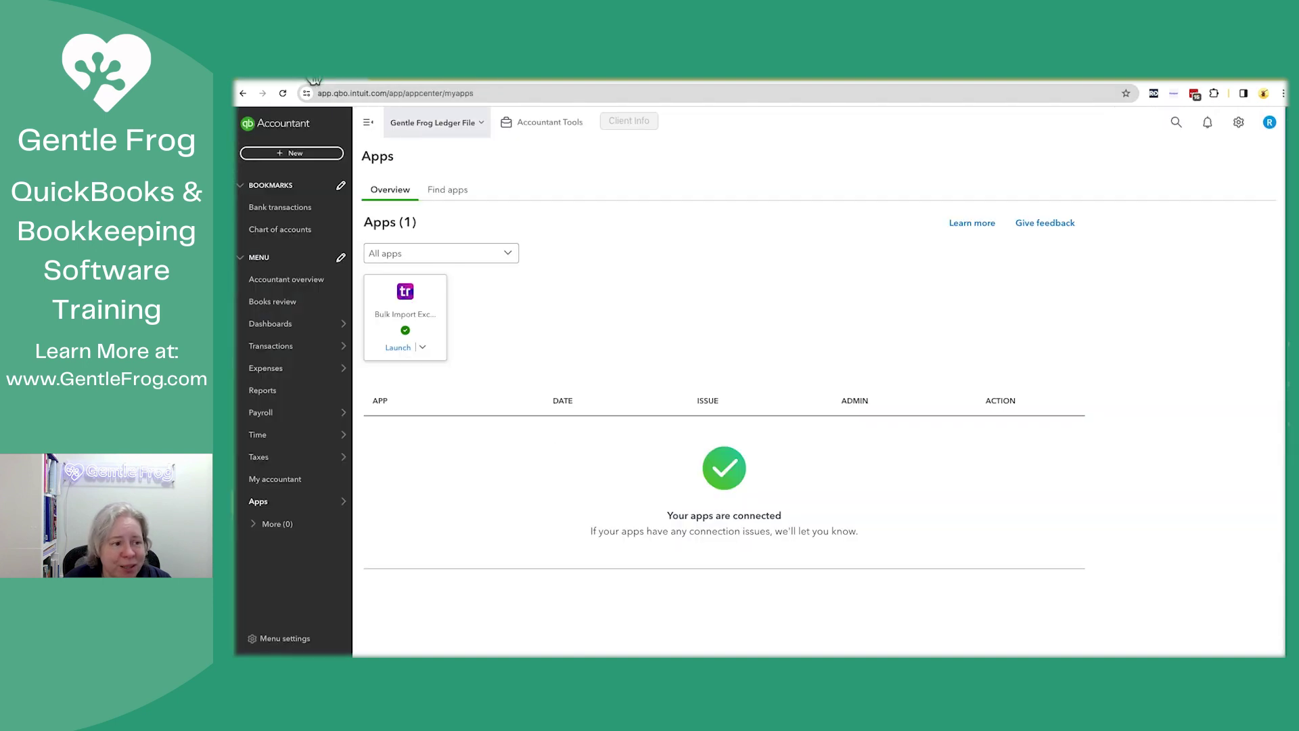
click(439, 83)
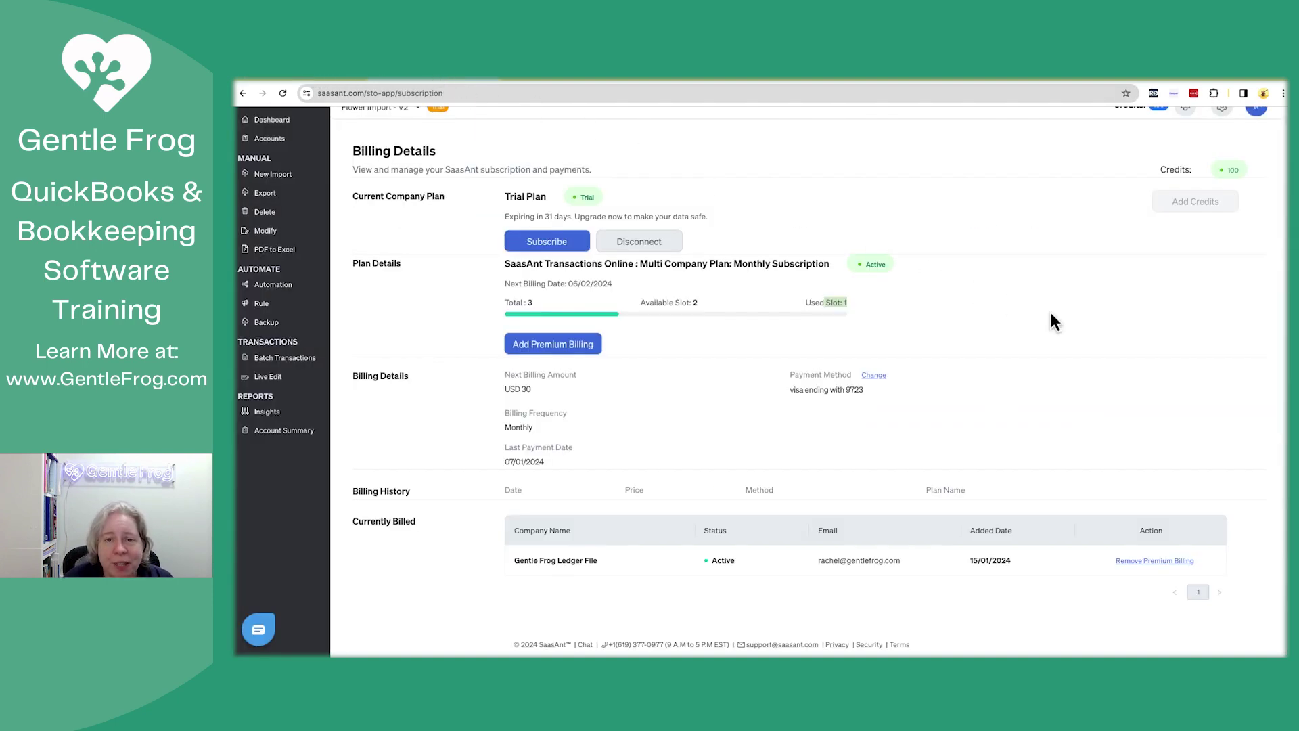